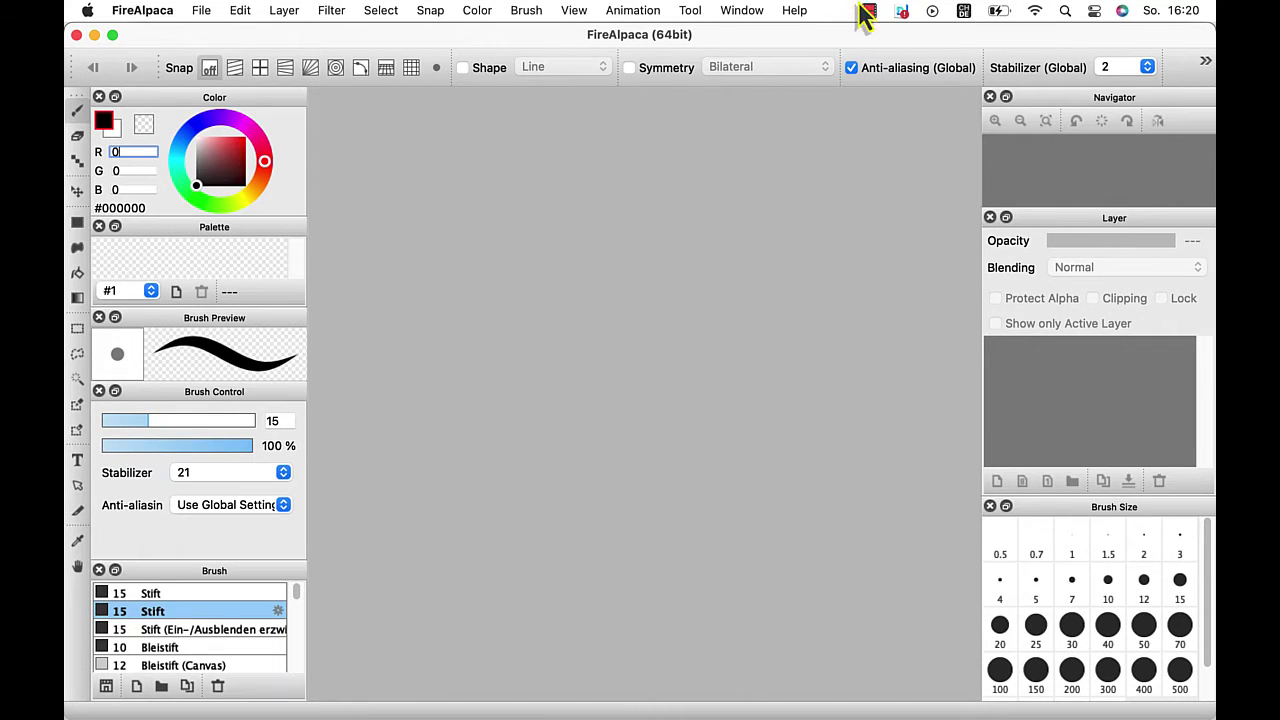
Create a new transparent 1920 × 1080 px canvas at 72 dpi with a single layer
click(199, 10)
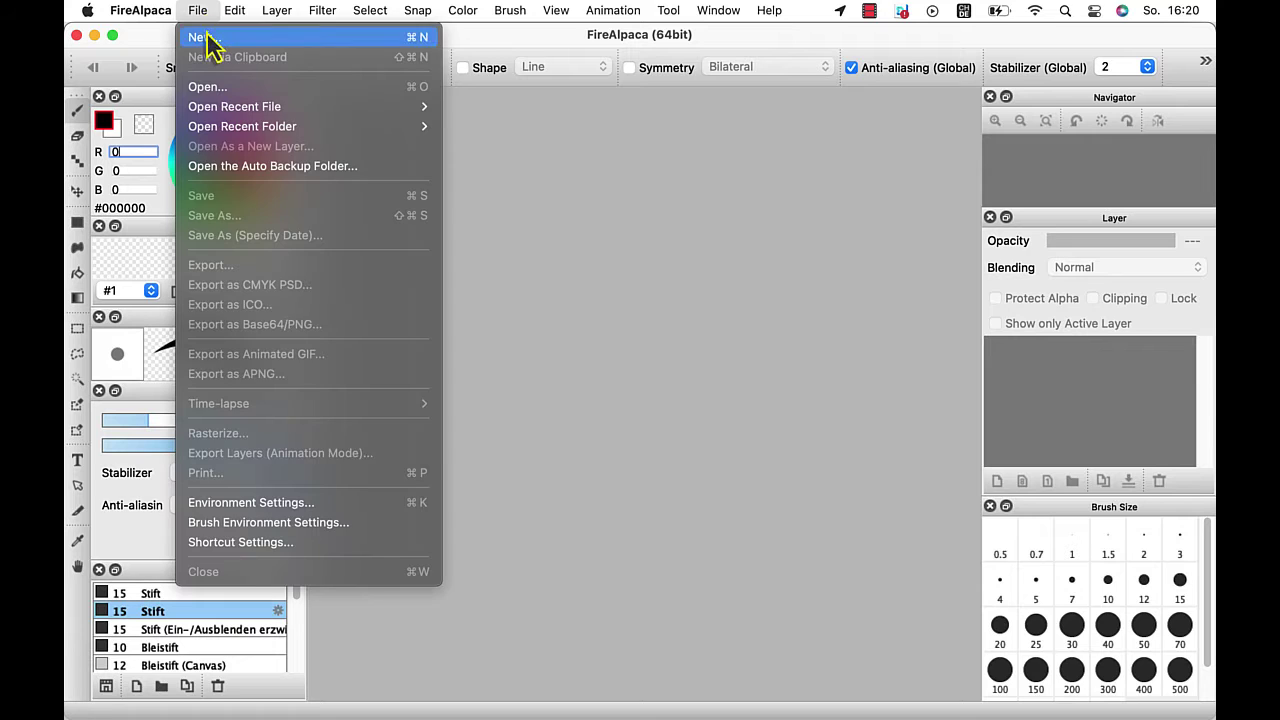
click(208, 38)
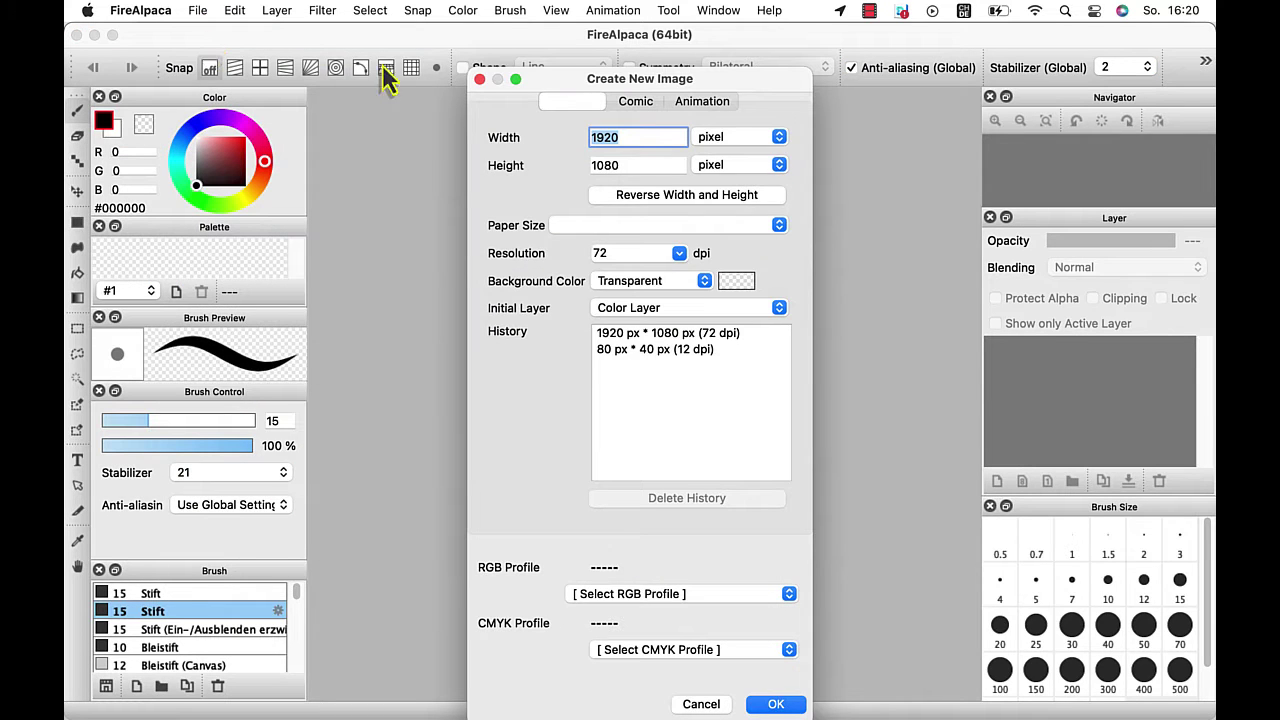
click(480, 80)
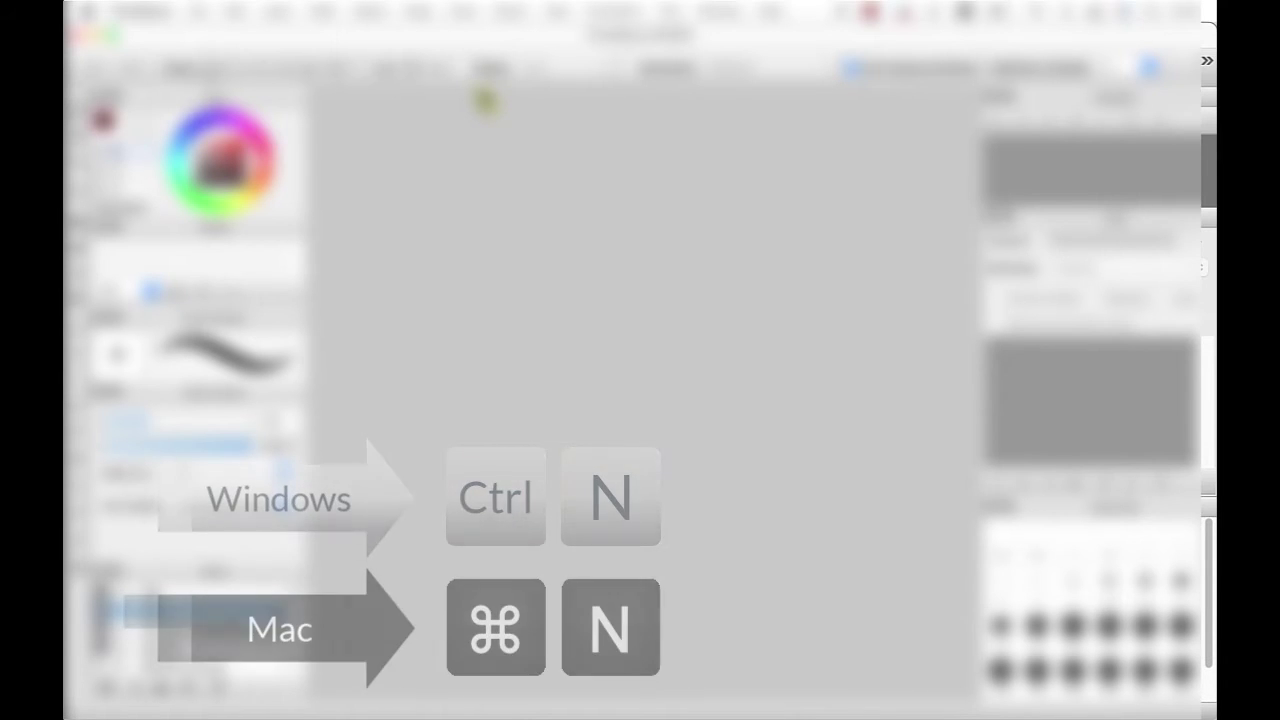
key(super+n)
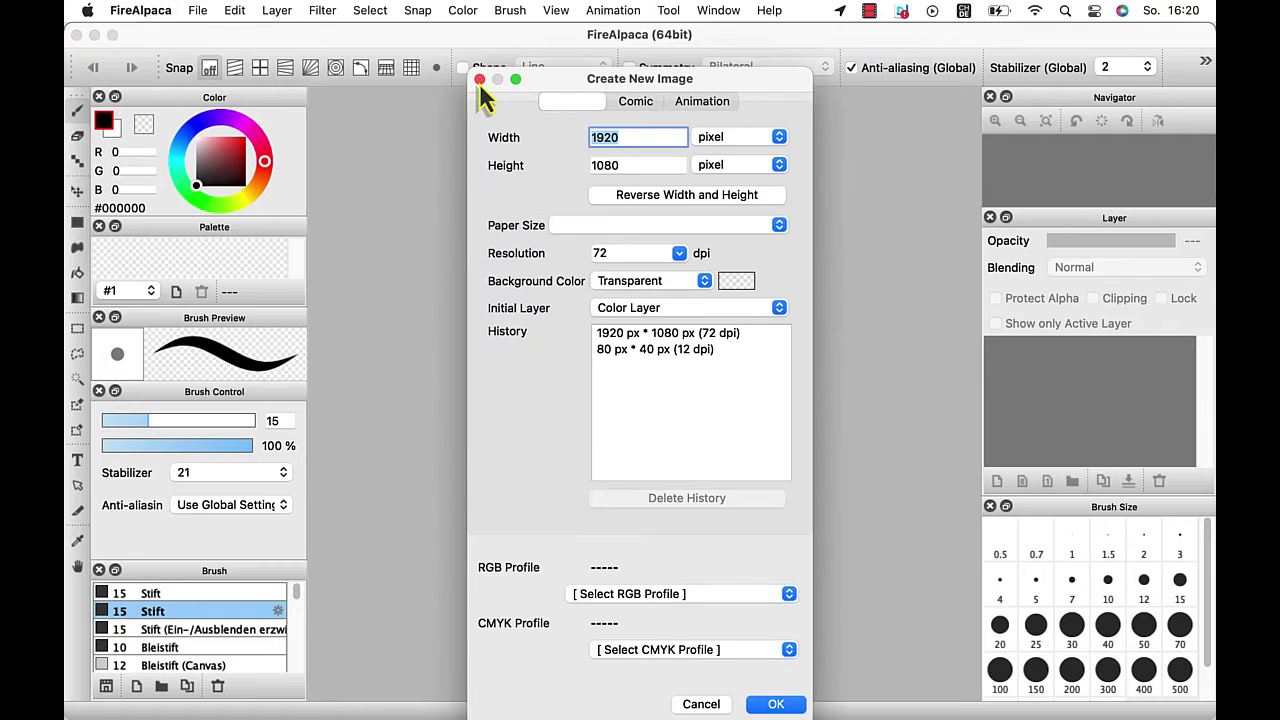
drag(551, 100, 550, 43)
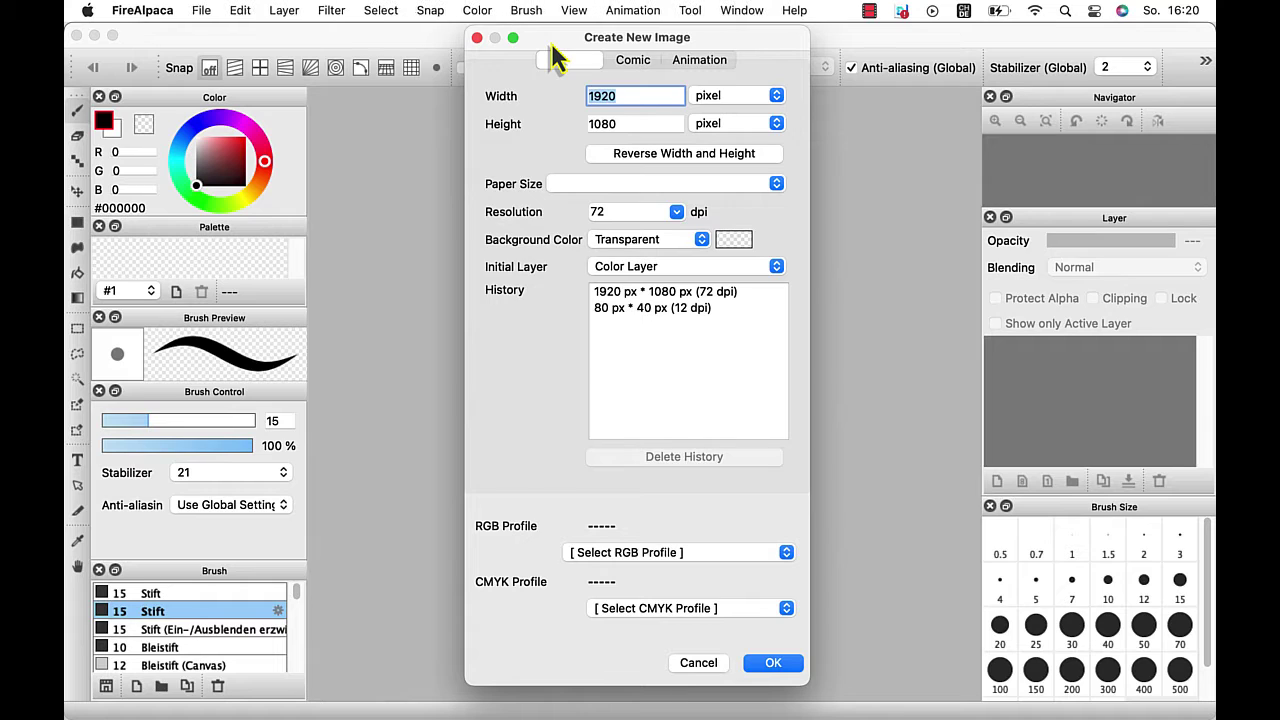
click(620, 123)
double_click(620, 123)
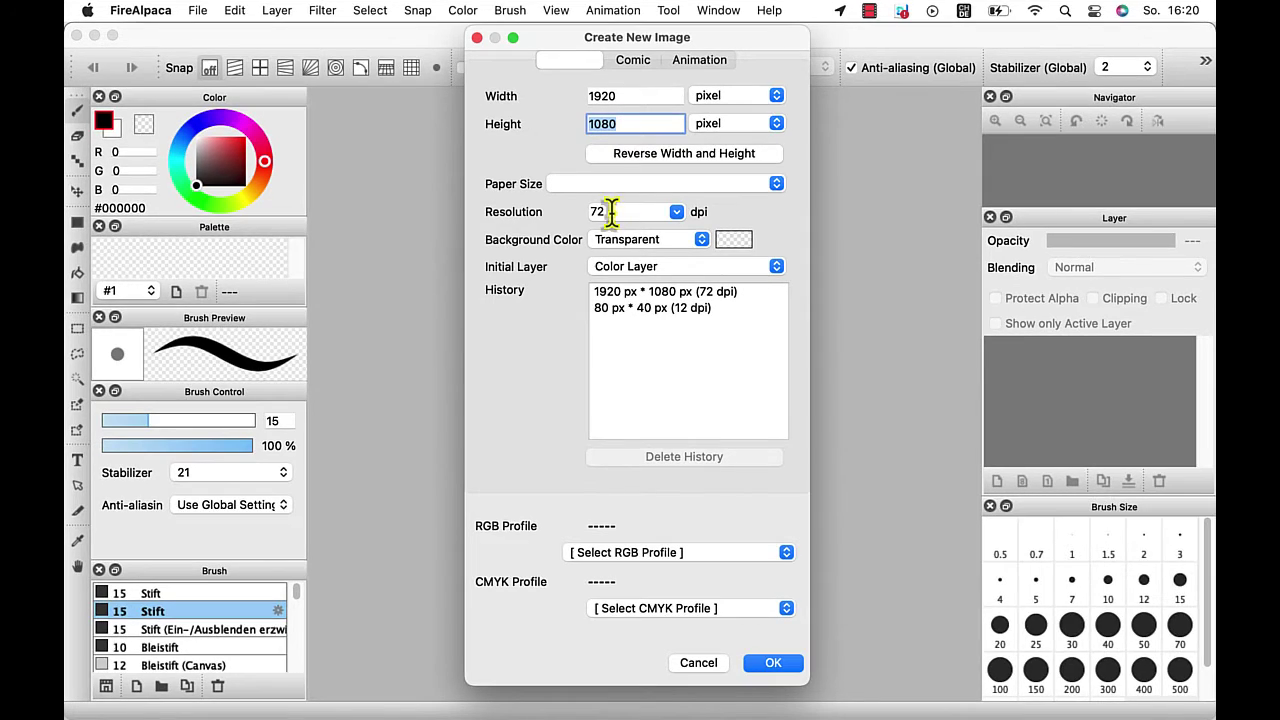
double_click(610, 211)
click(610, 211)
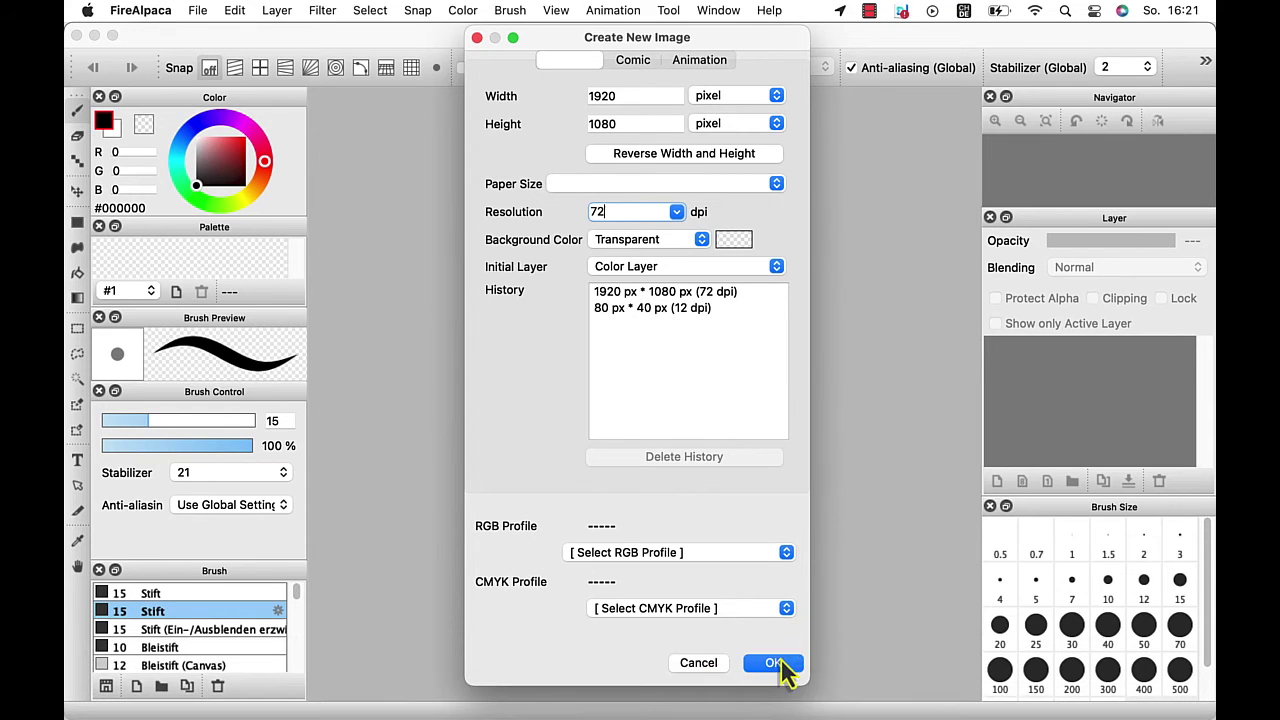
click(776, 666)
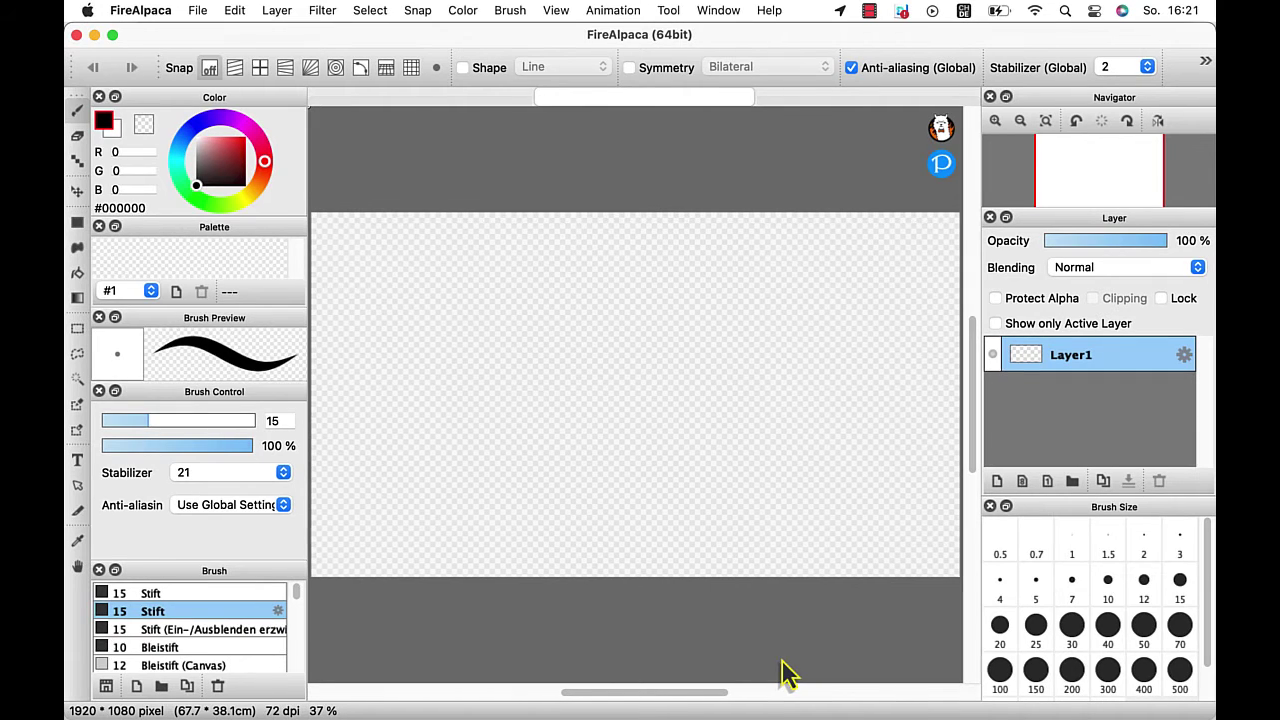
Switch on Animation Mode from the Animation menu
click(603, 12)
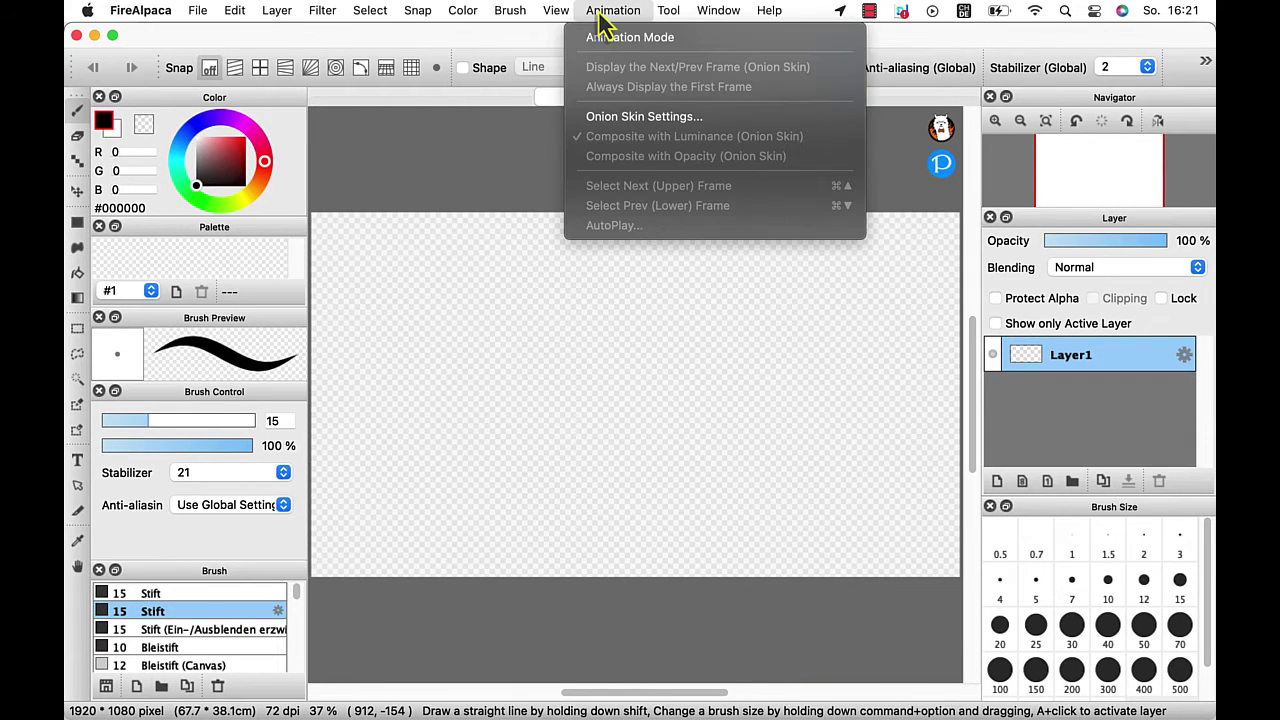
click(621, 40)
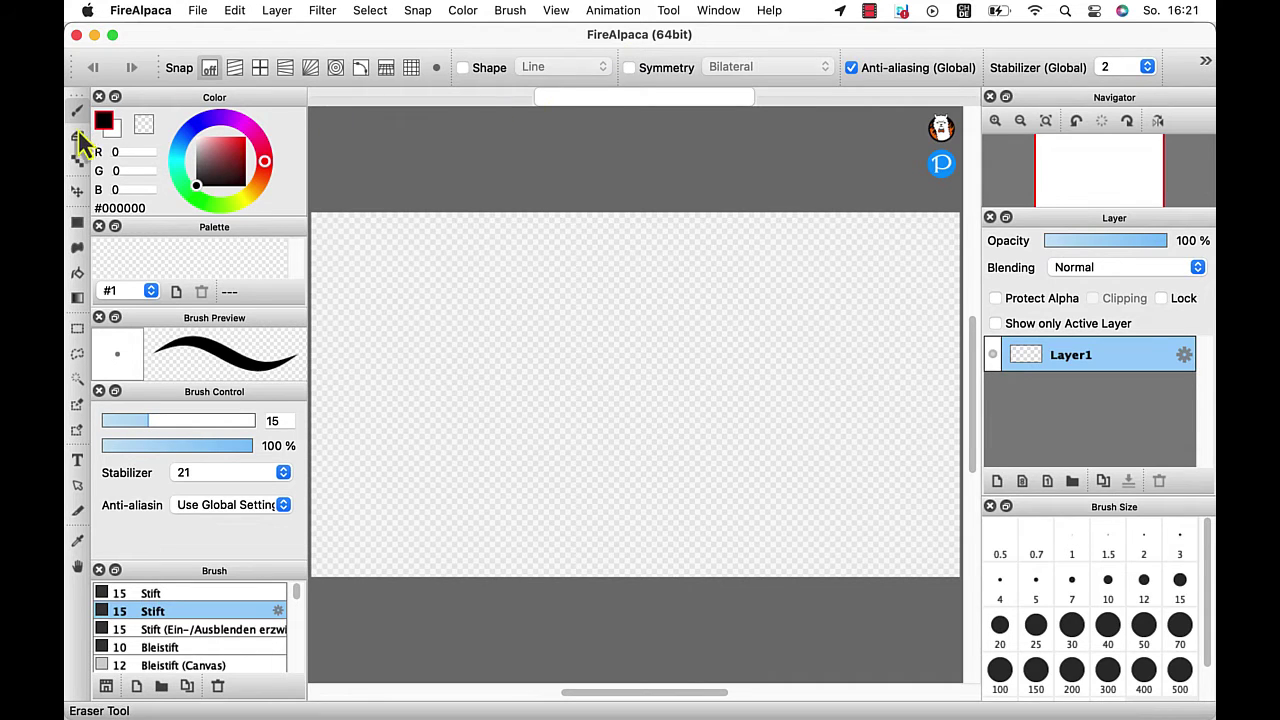
Draw a solid blue (#0027FF) circle near the top-left using the Ellipse shape tool
click(78, 223)
click(214, 70)
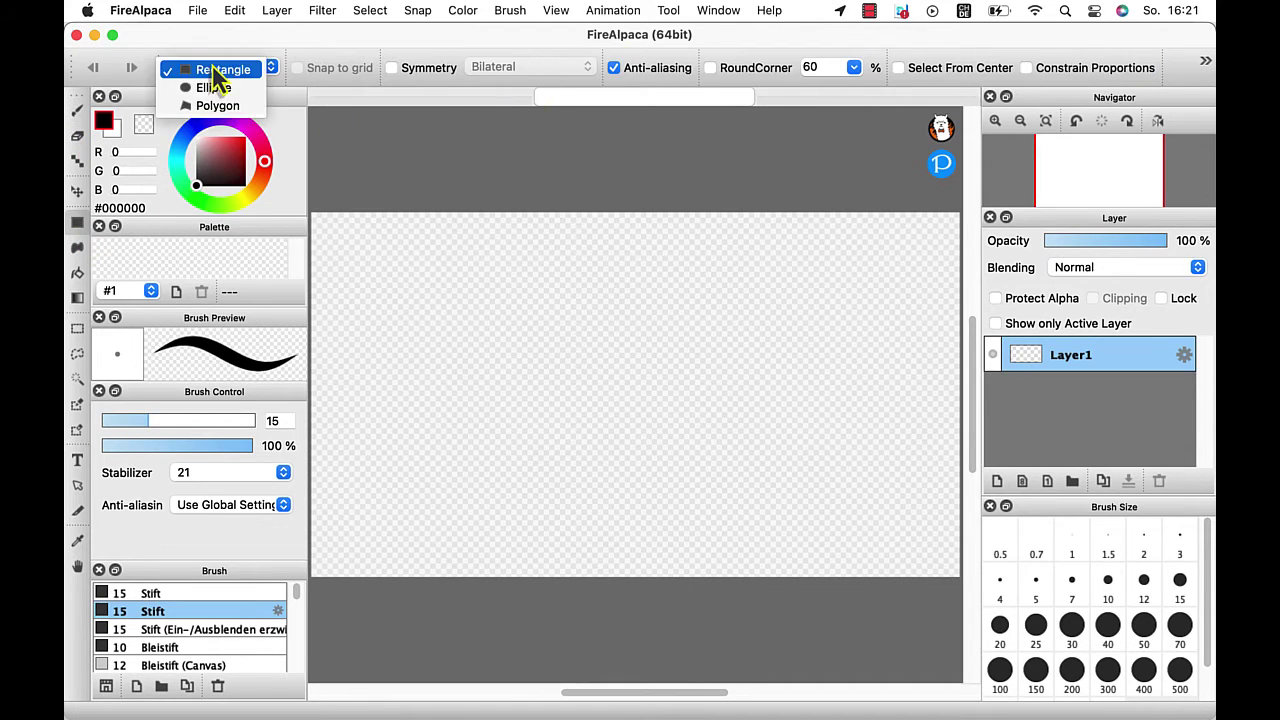
click(213, 88)
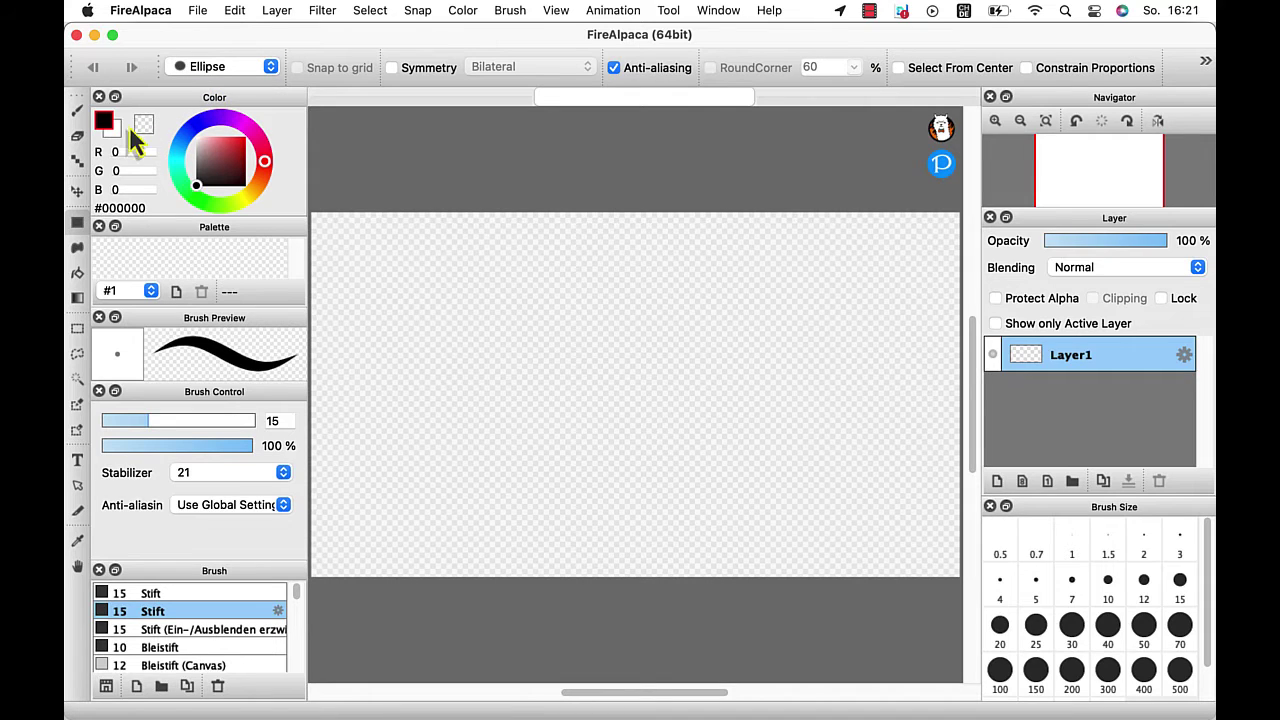
click(201, 126)
mouse_move(200, 181)
mouse_down()
mouse_move(258, 148)
mouse_move(193, 130)
mouse_up()
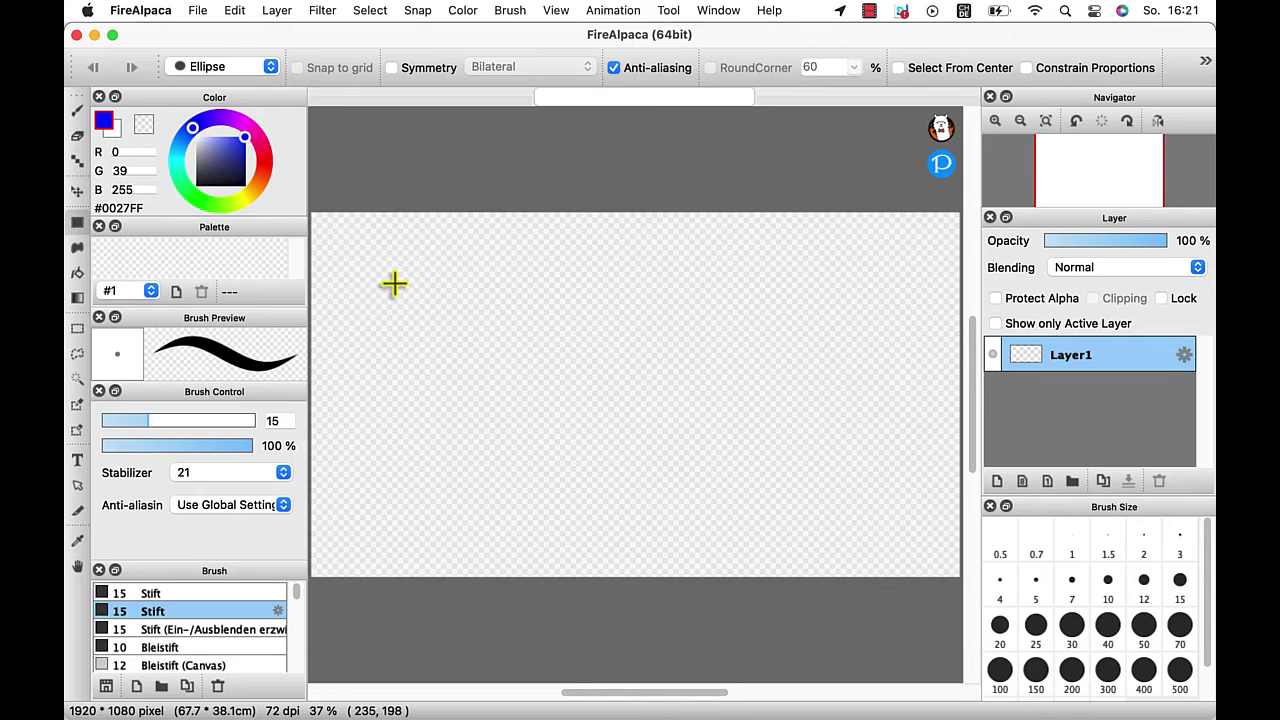
drag(394, 283, 479, 369)
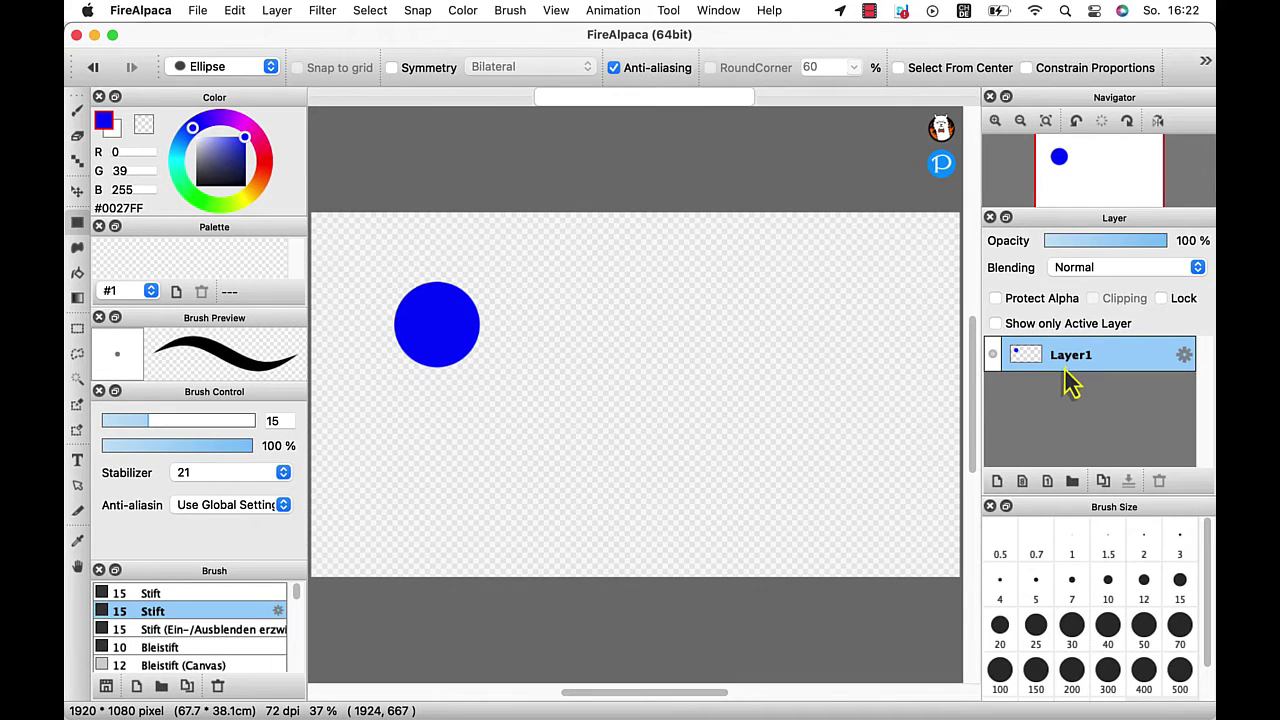
Add an empty Layer2 above Layer1, drawing and undoing a test circle on it
click(997, 482)
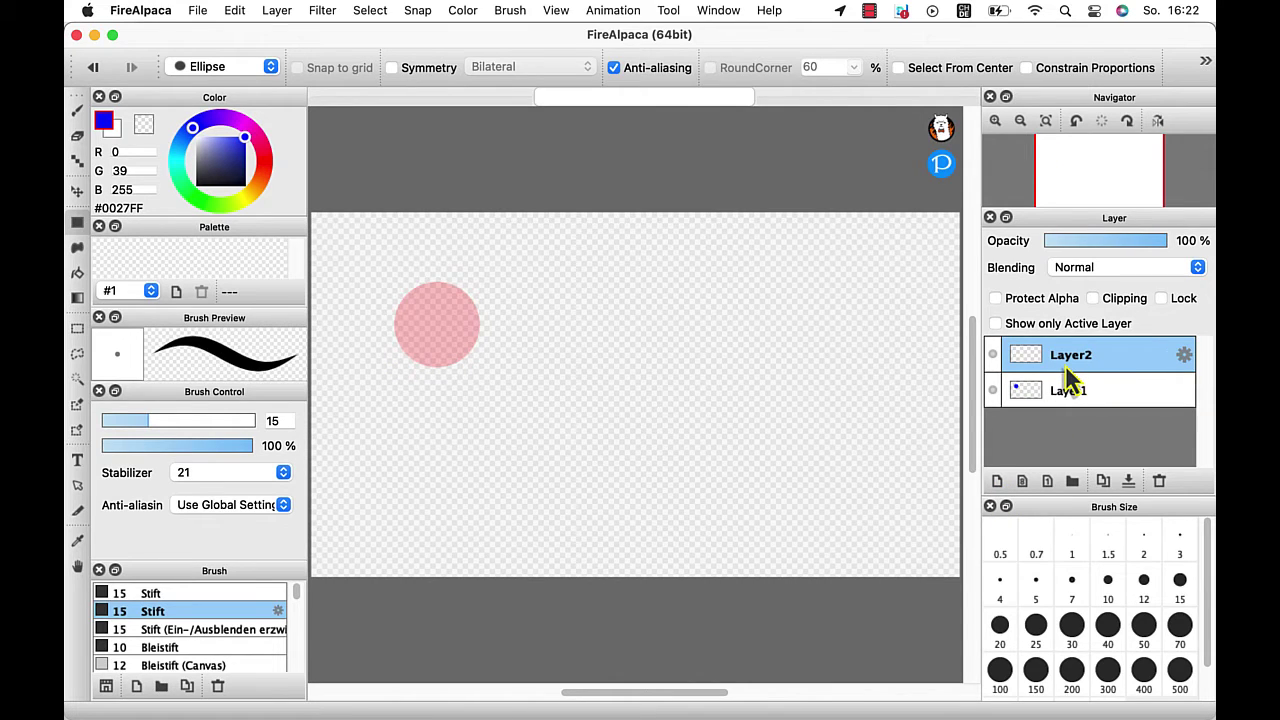
click(1160, 482)
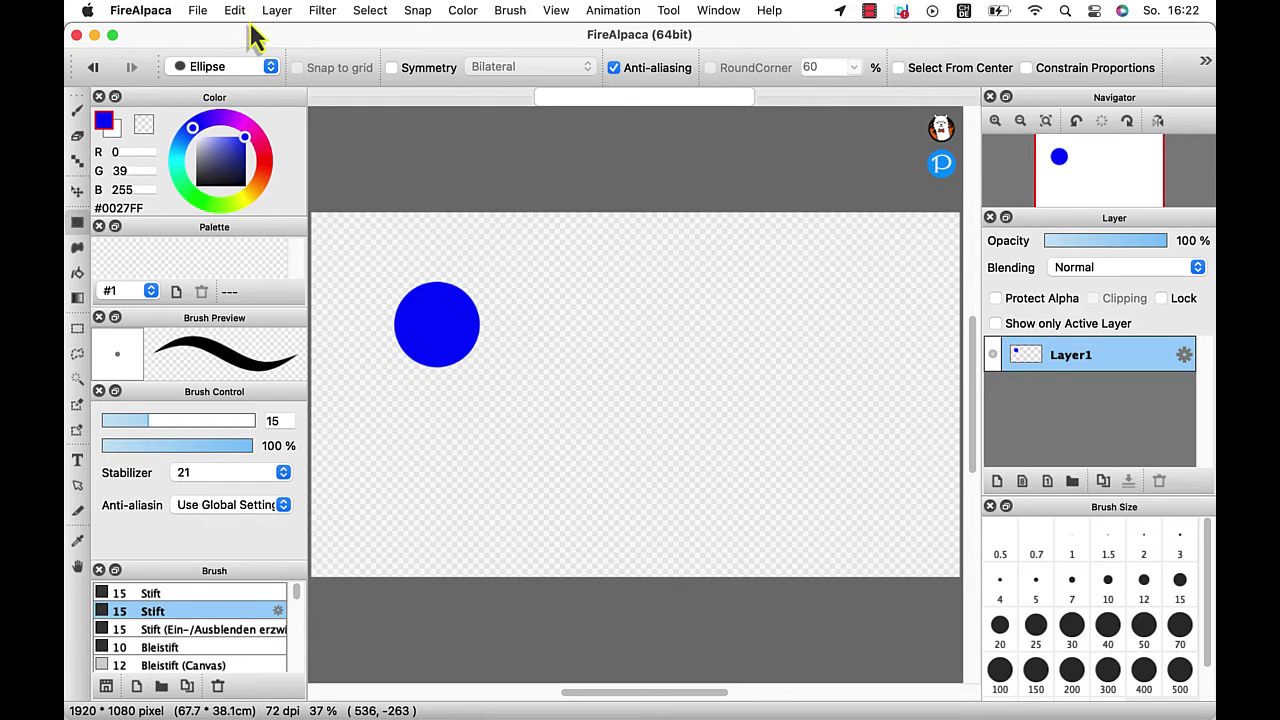
click(277, 12)
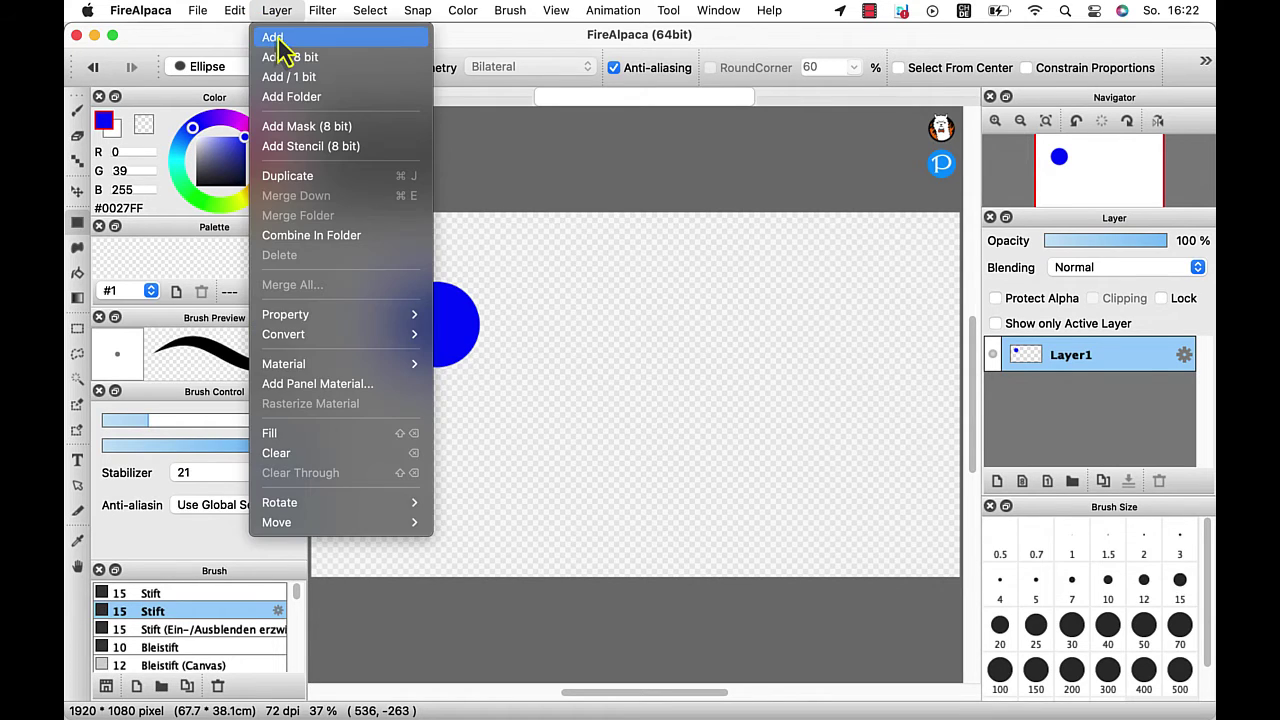
click(280, 38)
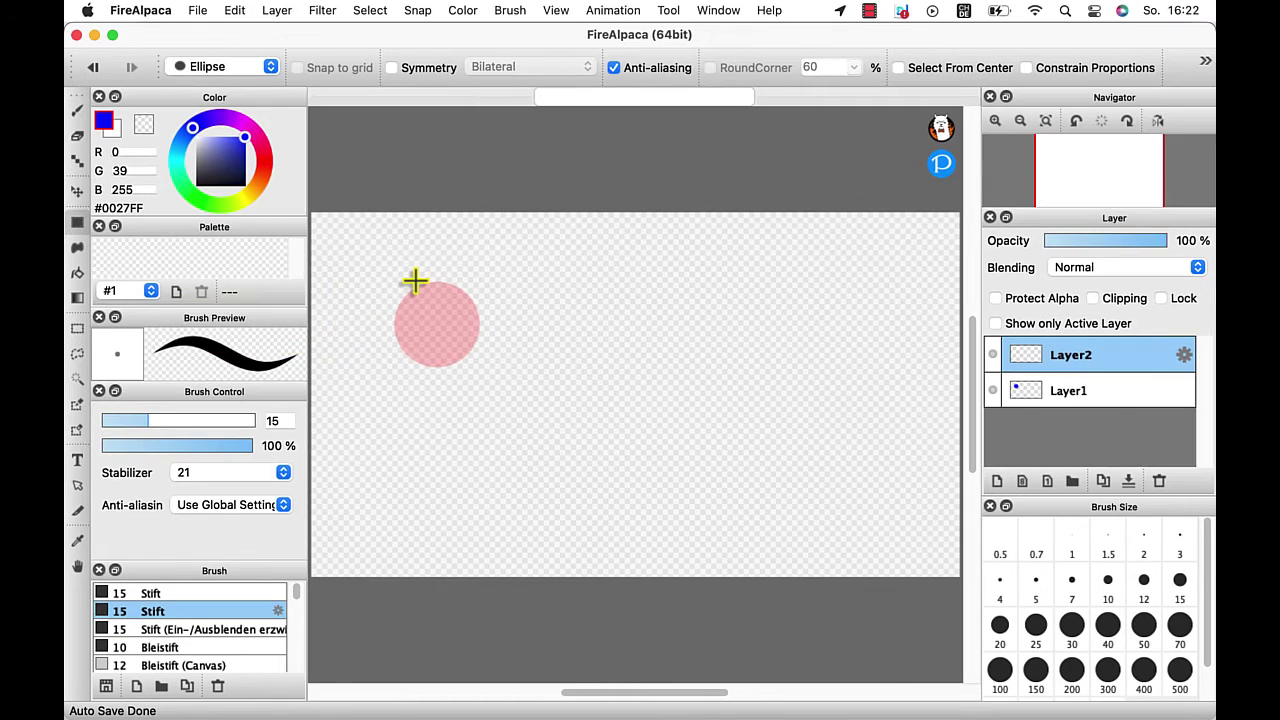
drag(470, 404, 551, 491)
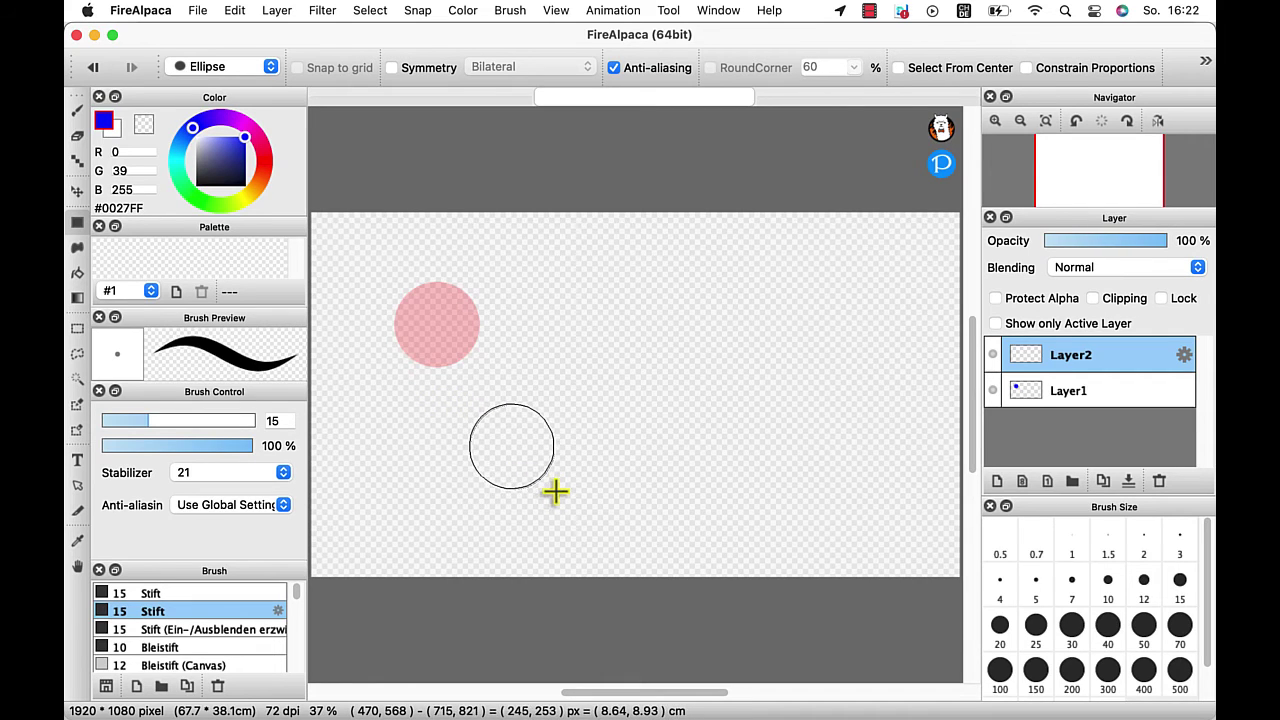
drag(555, 491, 556, 492)
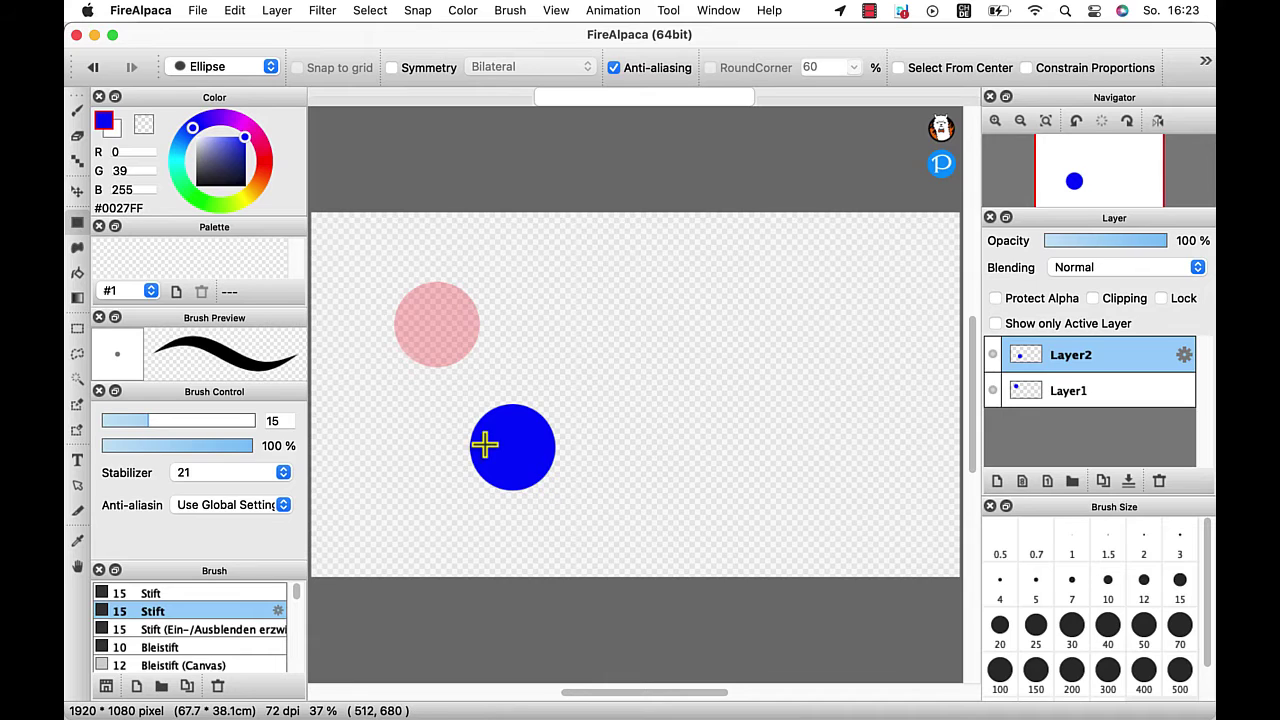
key(super+z)
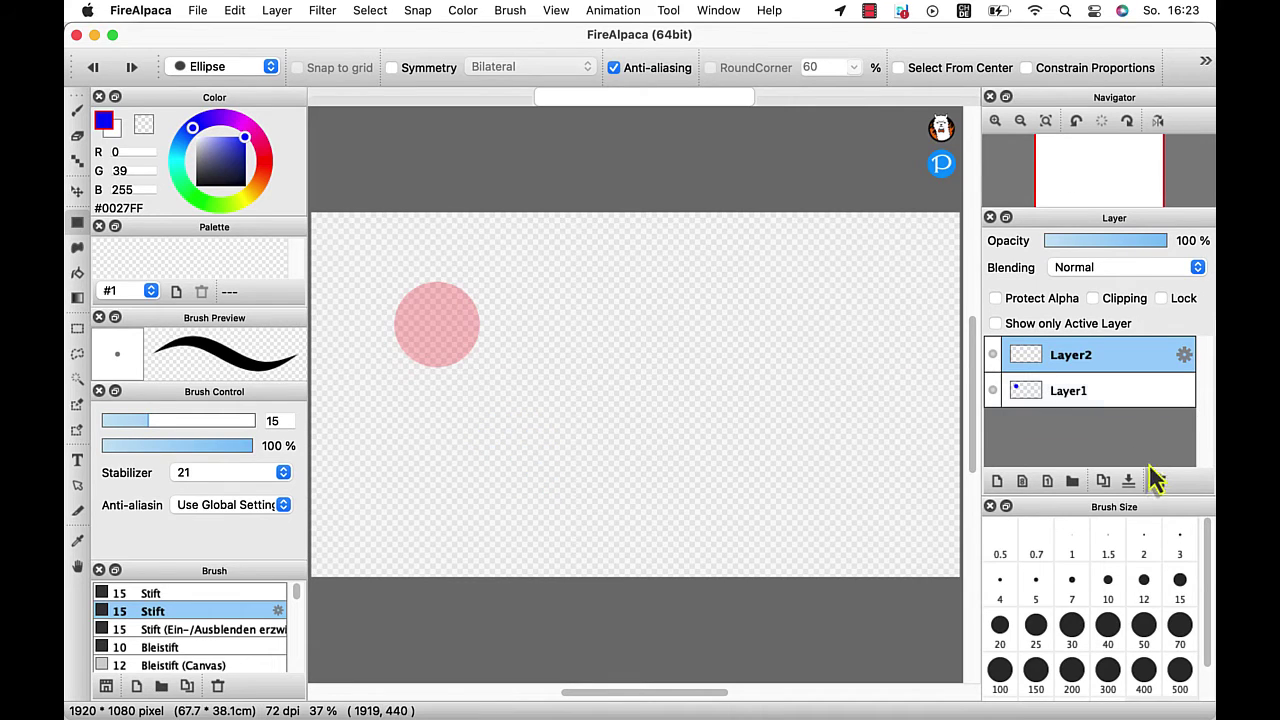
Delete the empty Layer2, then copy Layer1 with the Move tool and paste it as Layer2
click(1159, 481)
key(v)
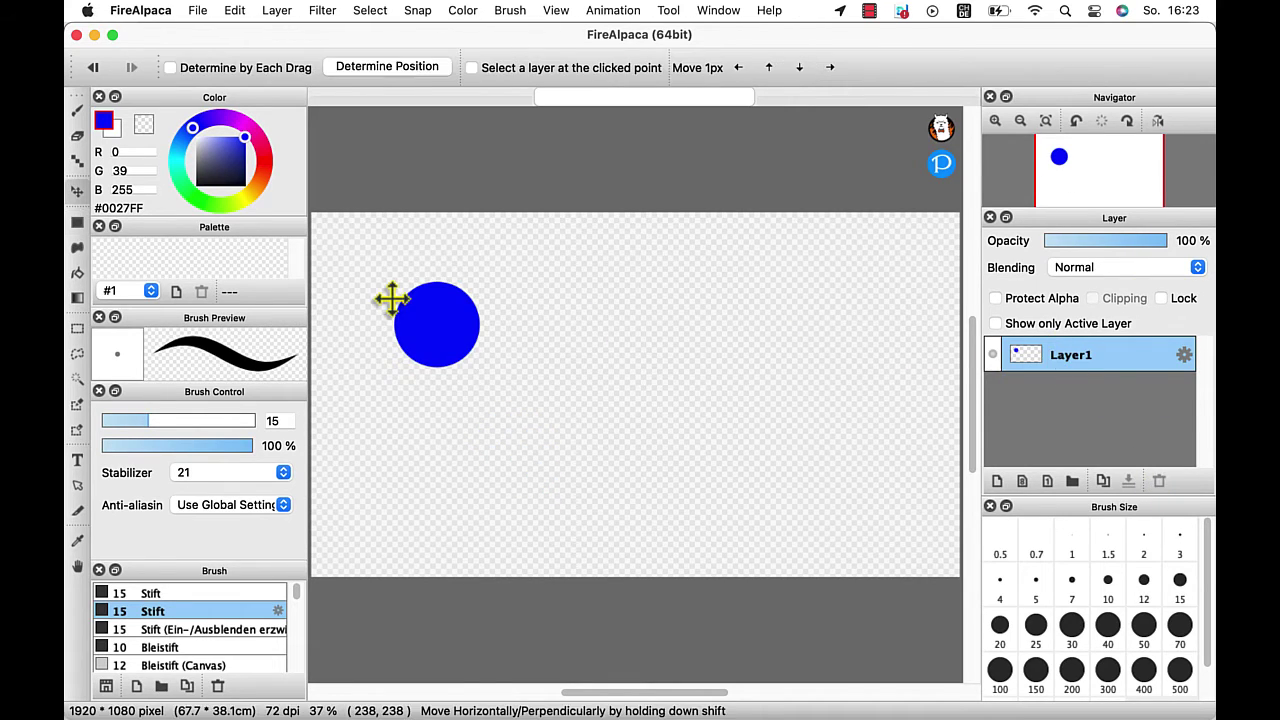
click(236, 12)
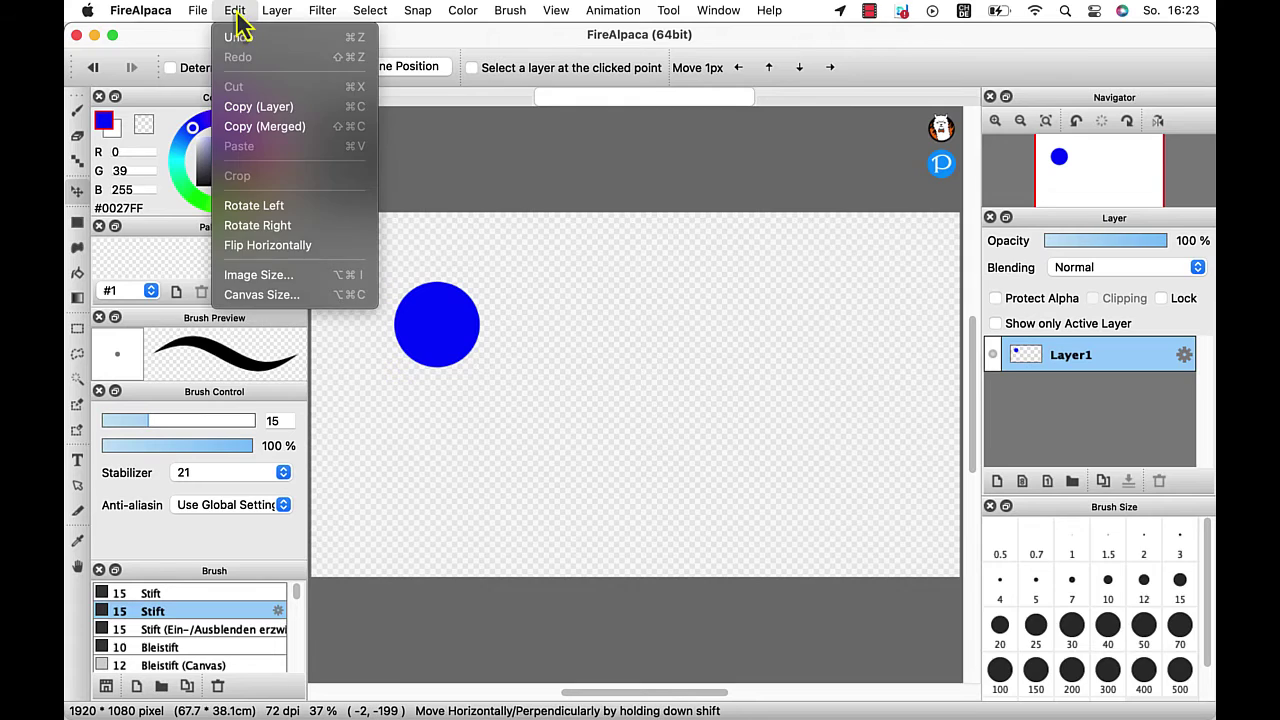
click(259, 106)
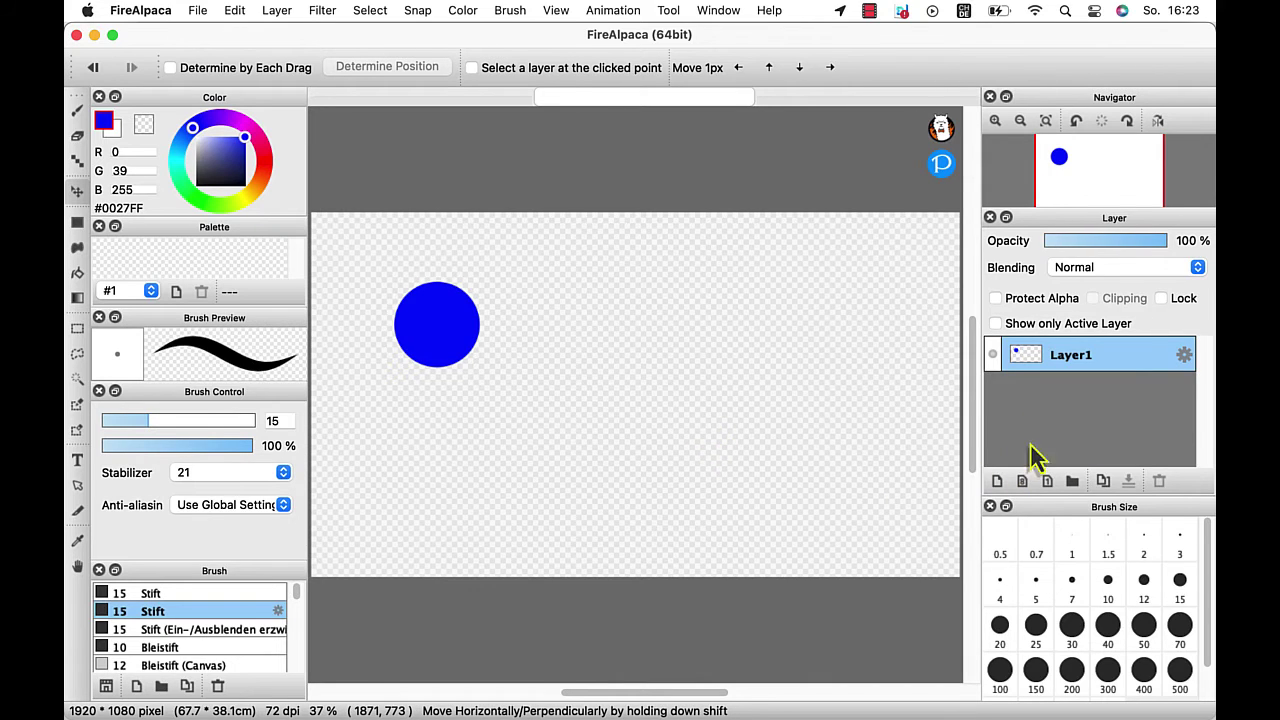
key(super+v)
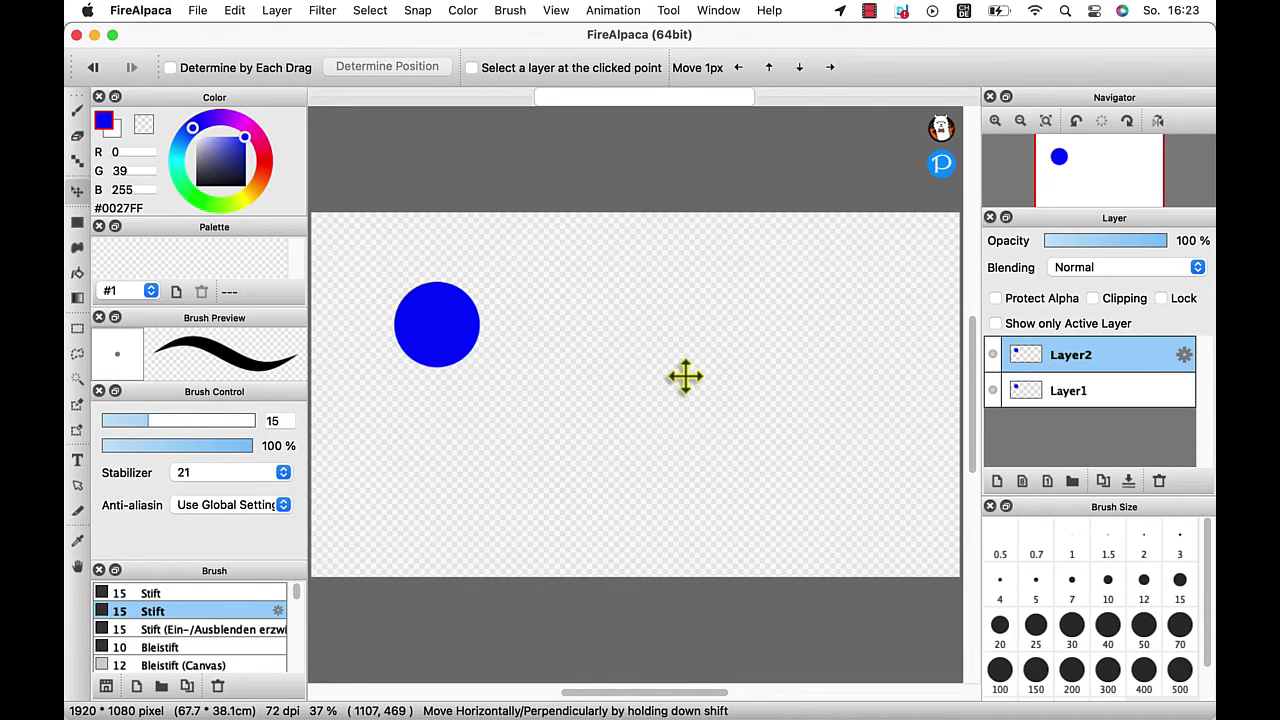
Drag Layer2's ball down and slightly right of Layer1's ball
click(1053, 393)
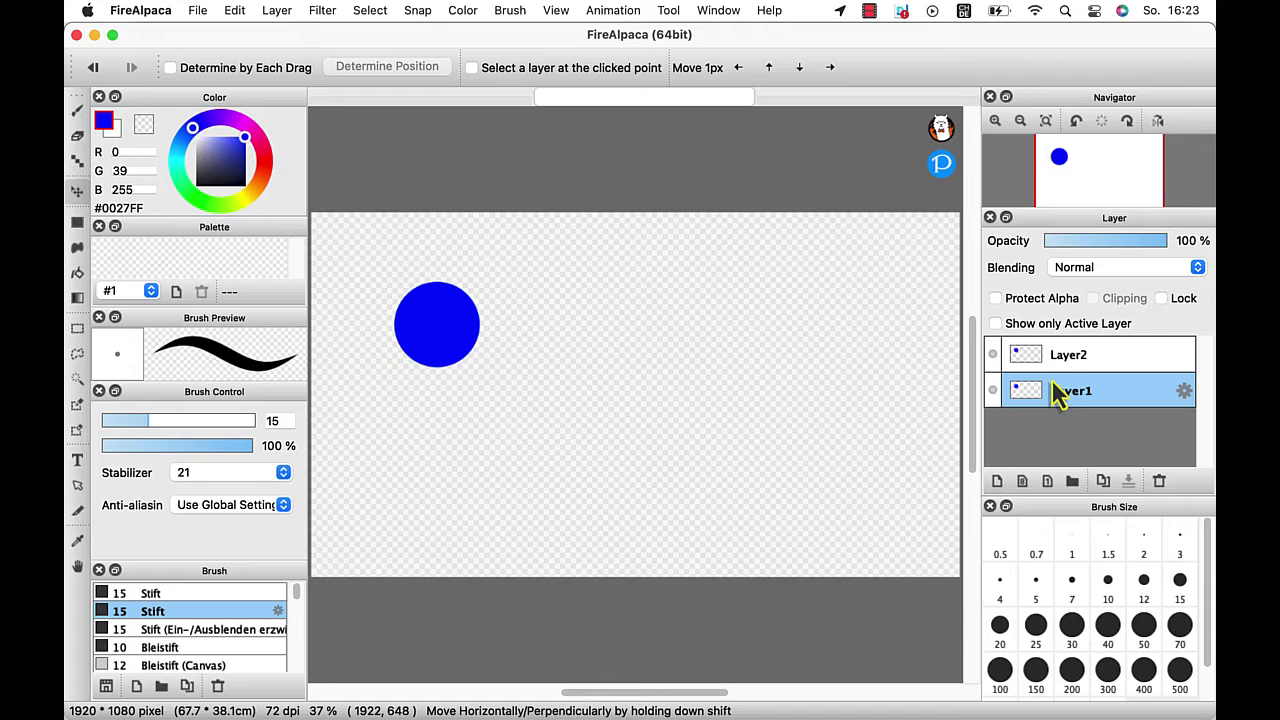
click(1050, 362)
drag(437, 326, 480, 407)
click(1088, 362)
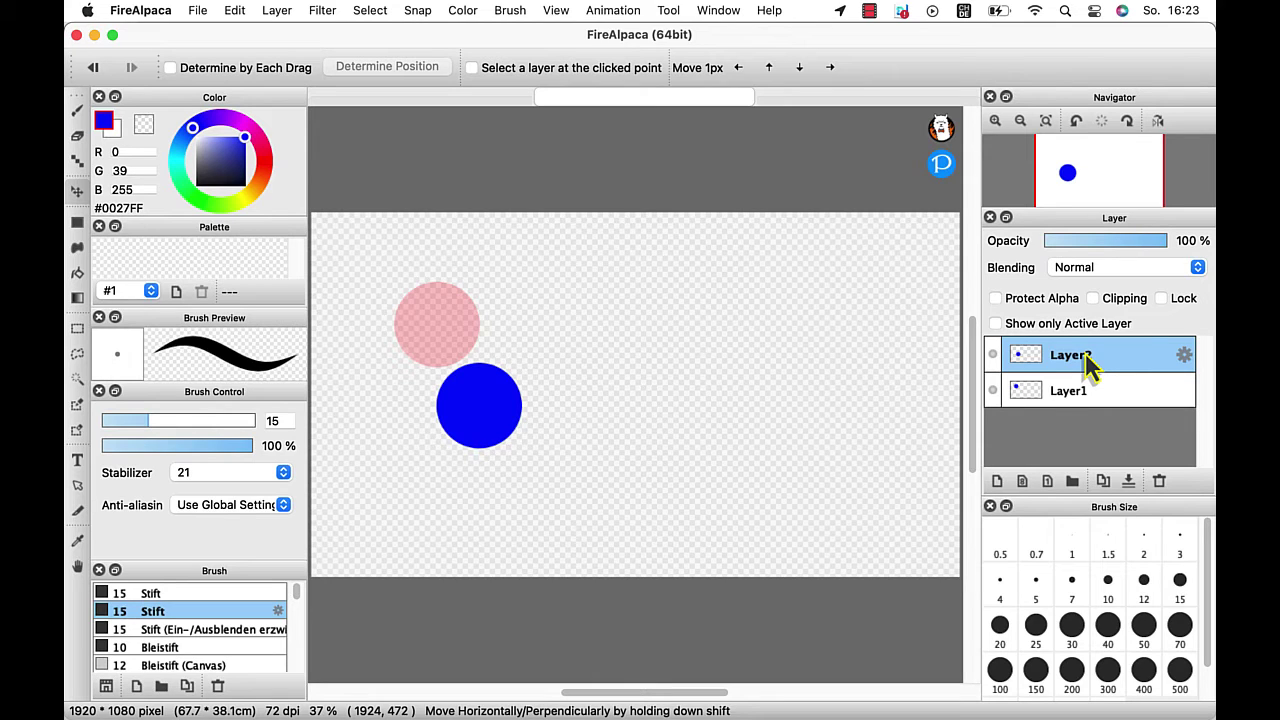
Switch between Layer1 and Layer2 to compare the two frames via onion skin
click(1102, 404)
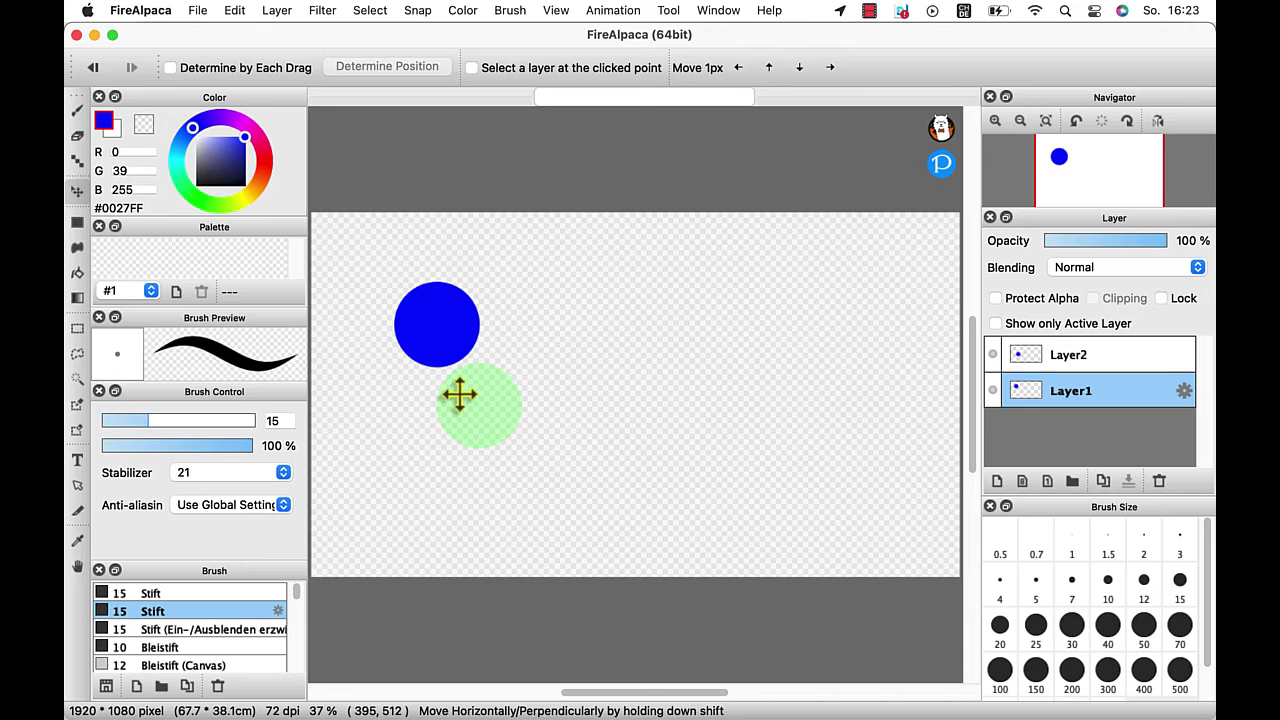
click(1046, 358)
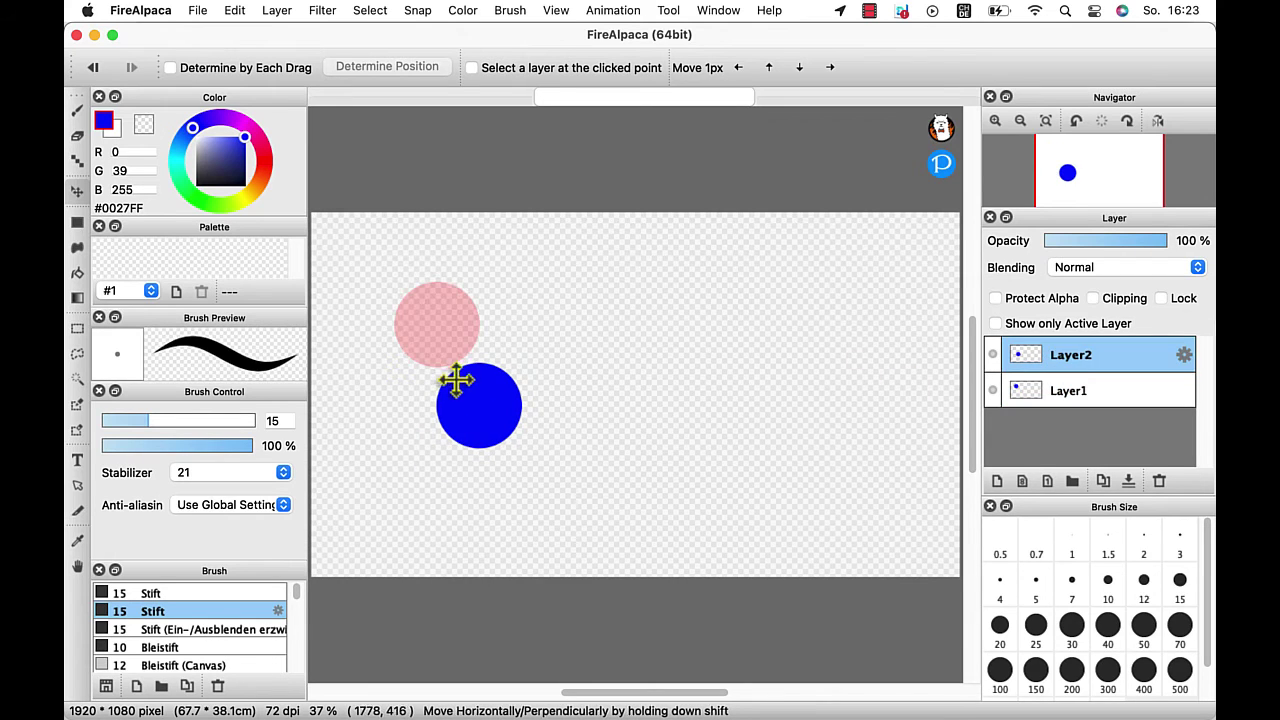
click(1040, 396)
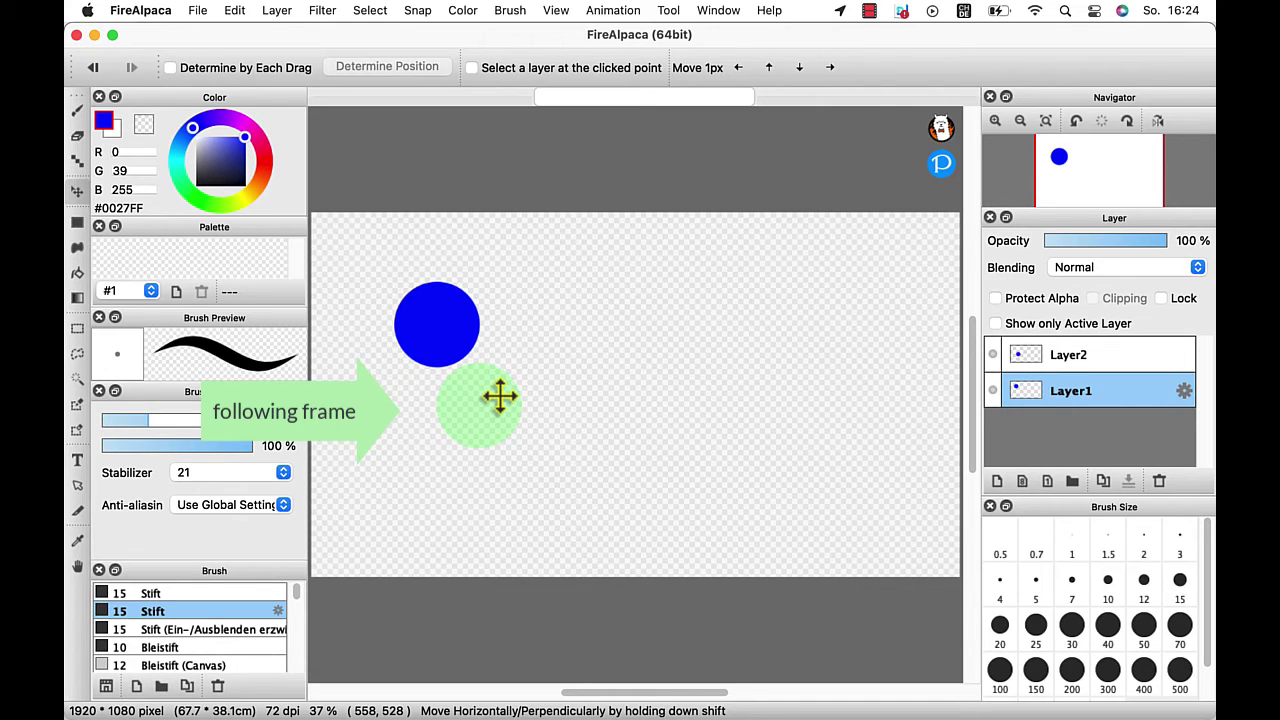
Duplicate the second frame as Layer3 and drag its ball further down and right
click(1055, 376)
key(super+shift+n)
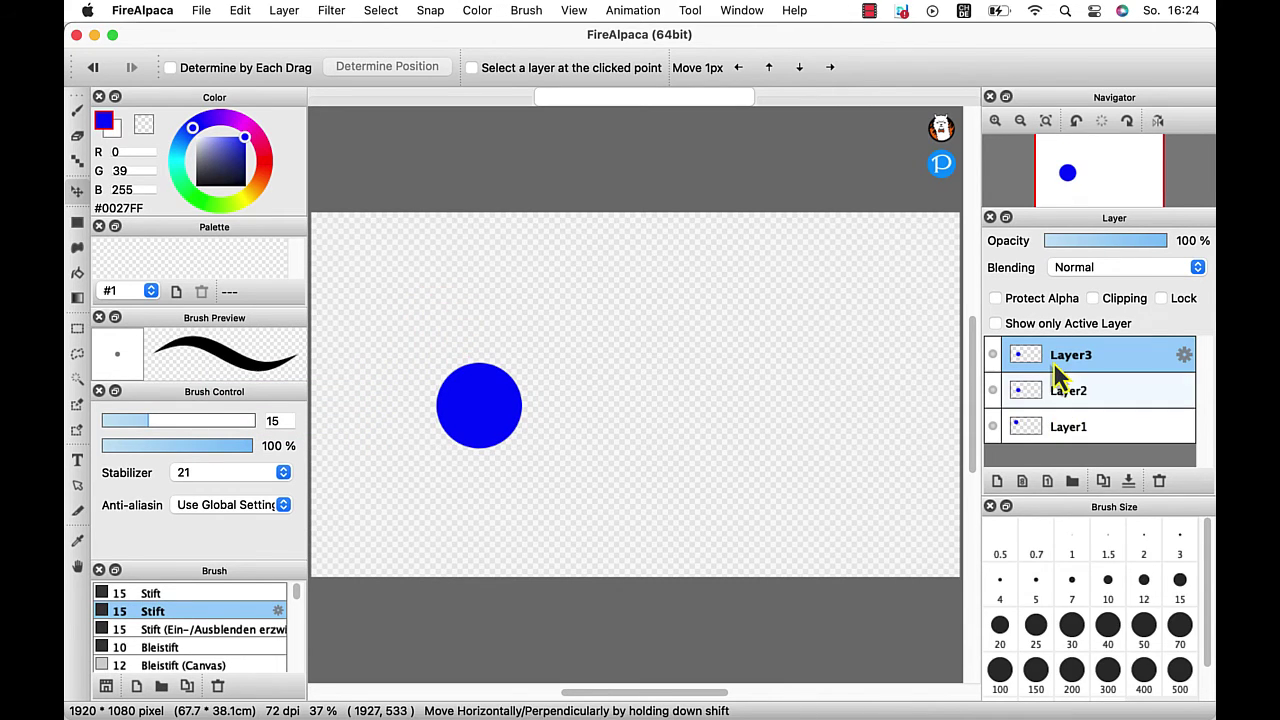
drag(494, 409, 809, 201)
Copy and paste the ball repeatedly to create frames Layer4 through Layer9
key(super+c)
key(super+v)
key(super+c)
key(super+v)
key(super+c)
key(super+v)
key(super+c)
key(super+v)
key(super+c)
key(super+v)
key(super+c)
key(super+v)
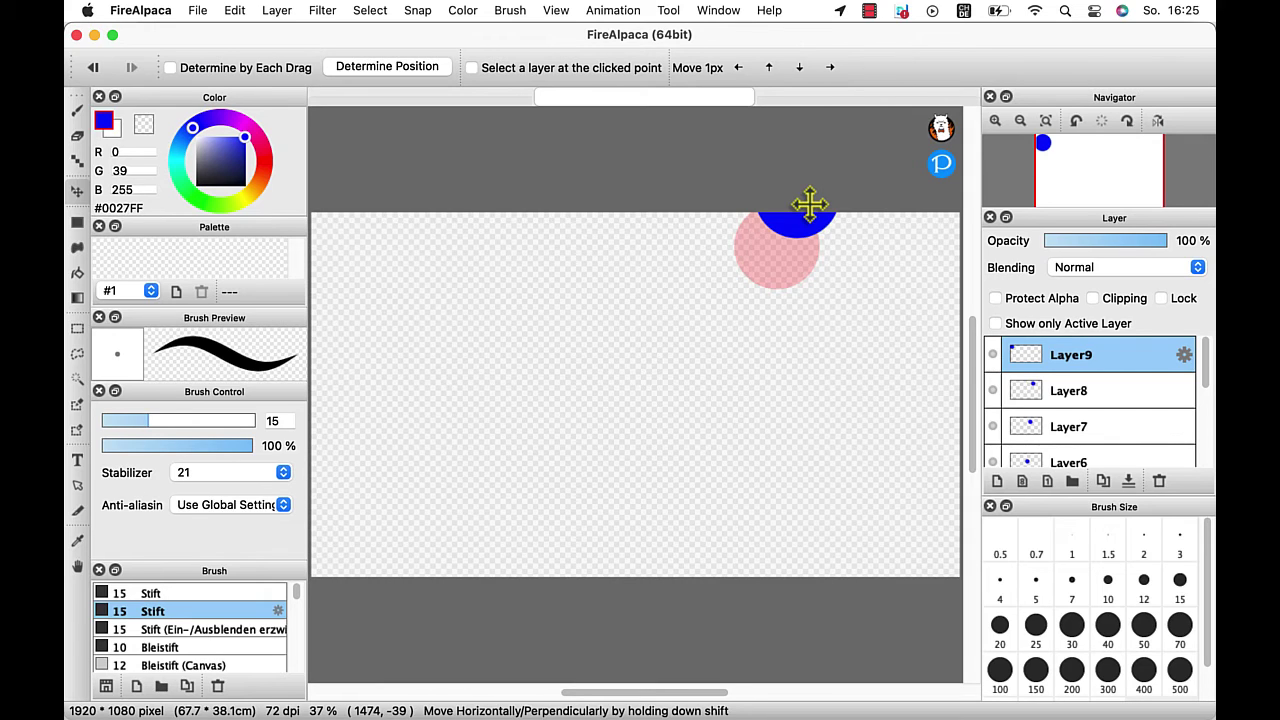
click(609, 11)
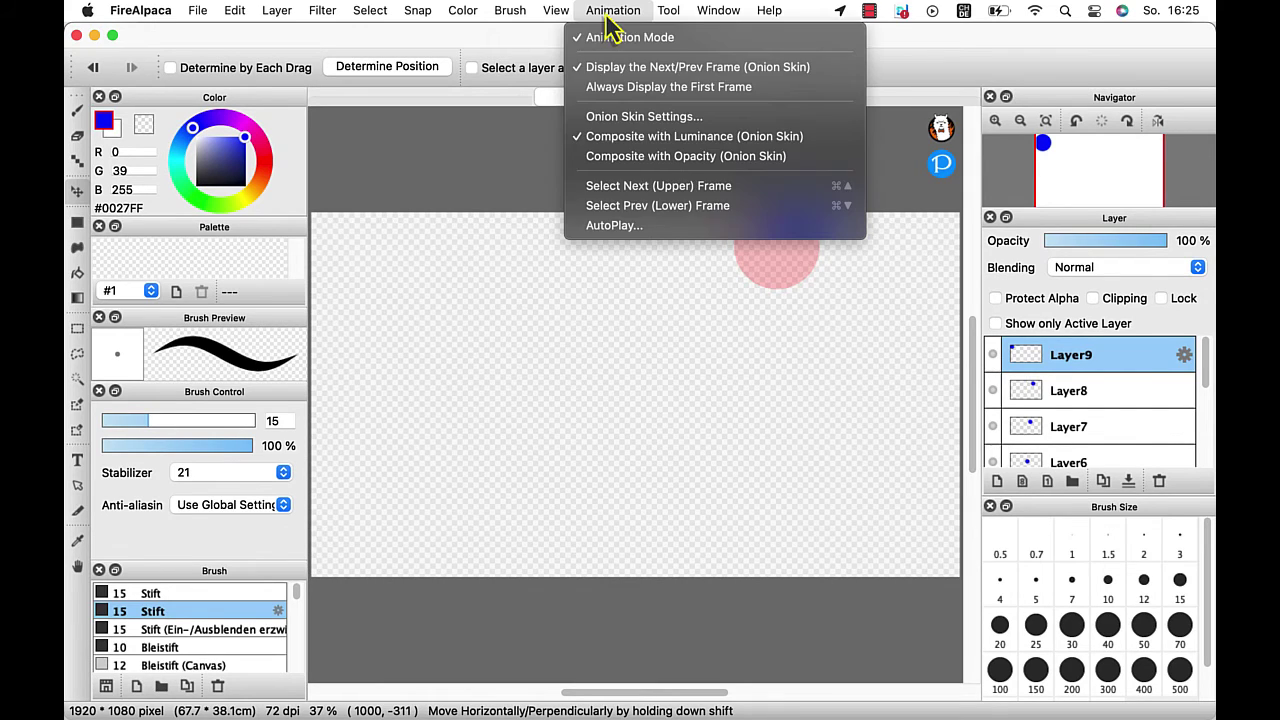
click(627, 229)
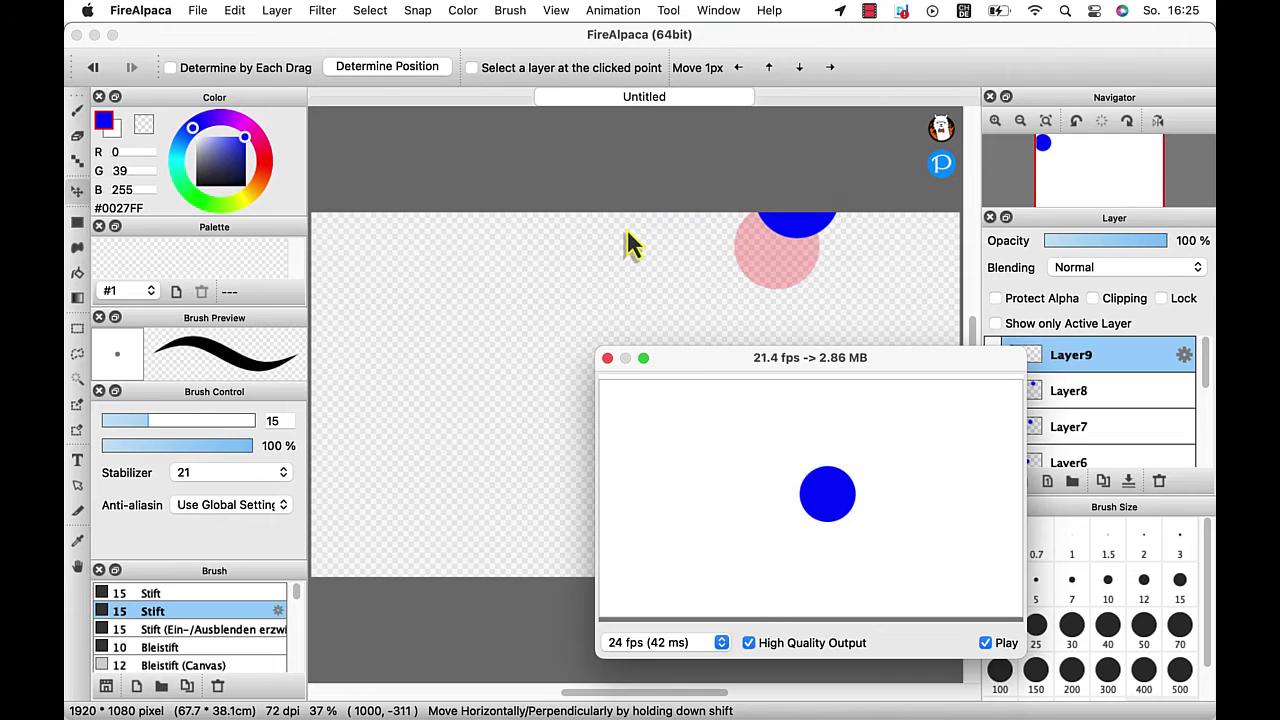
drag(774, 360, 660, 228)
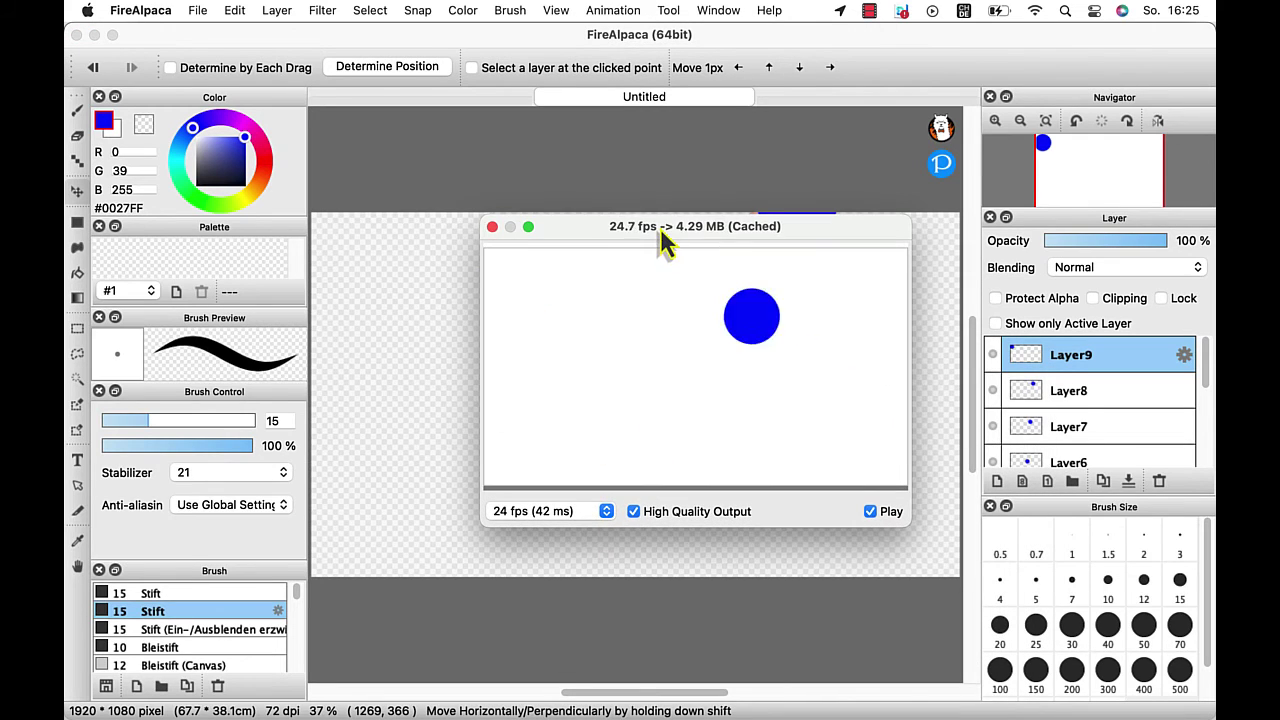
click(559, 515)
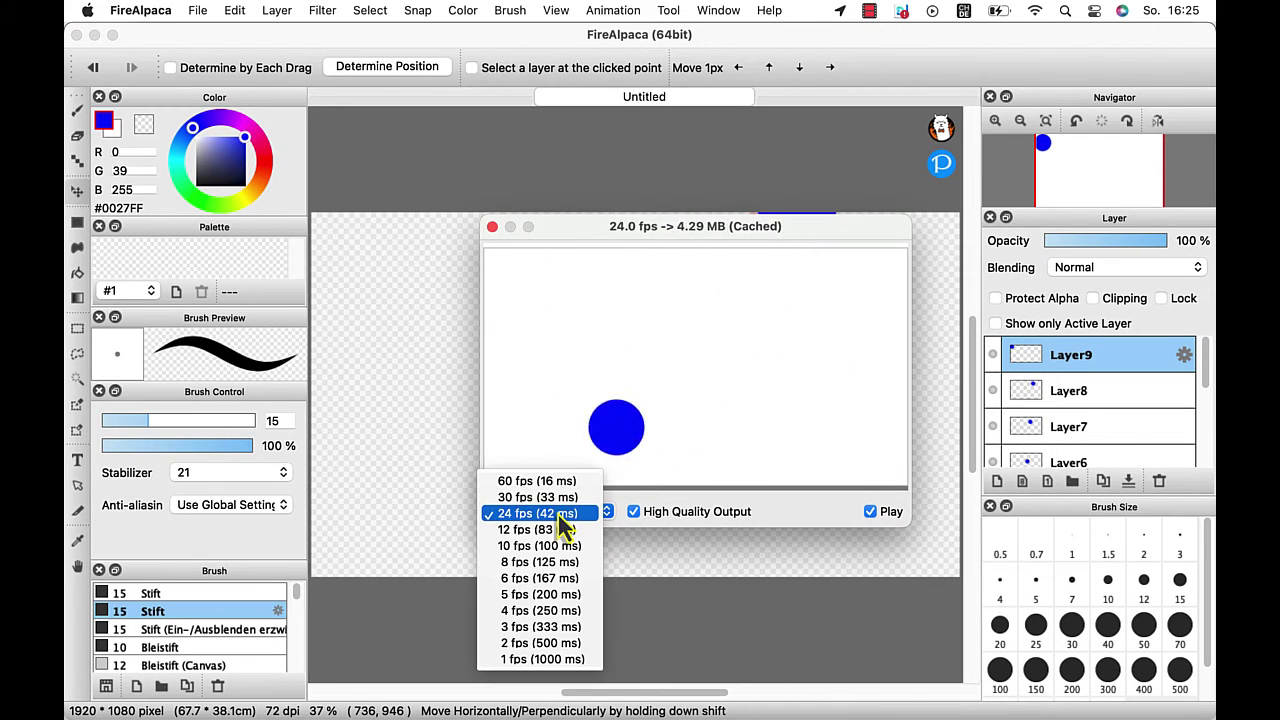
click(561, 546)
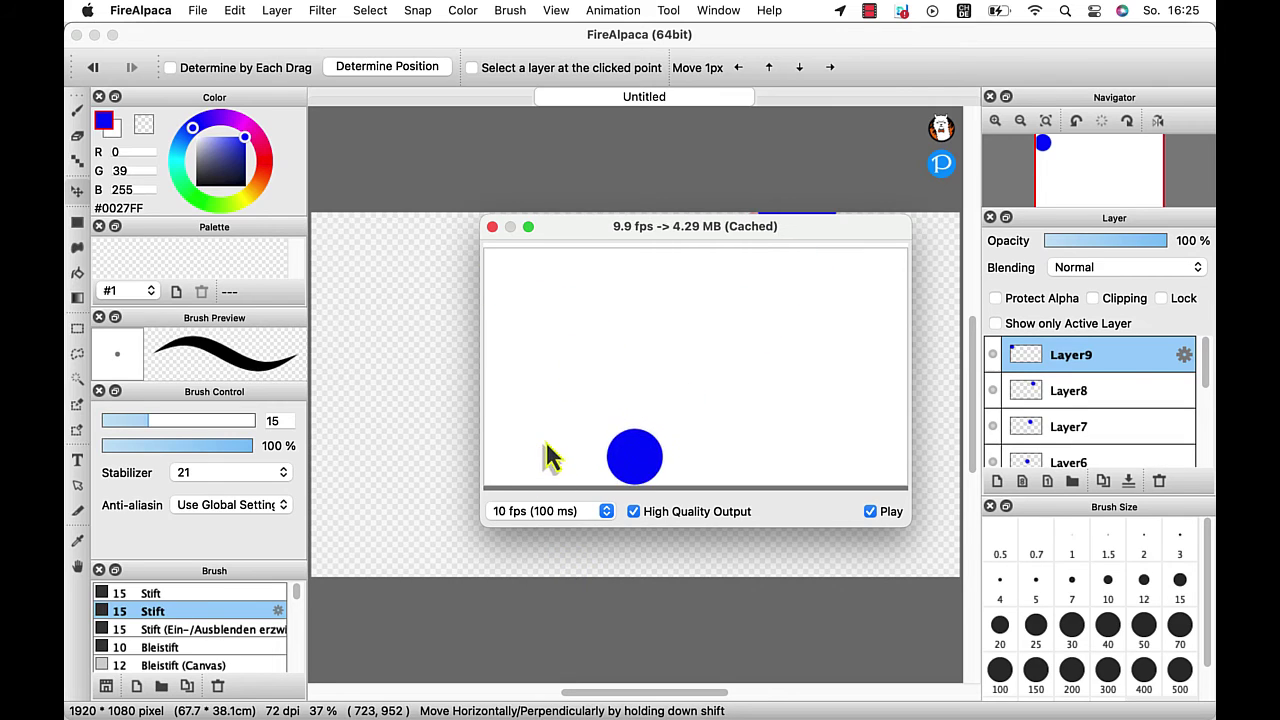
click(550, 511)
click(545, 586)
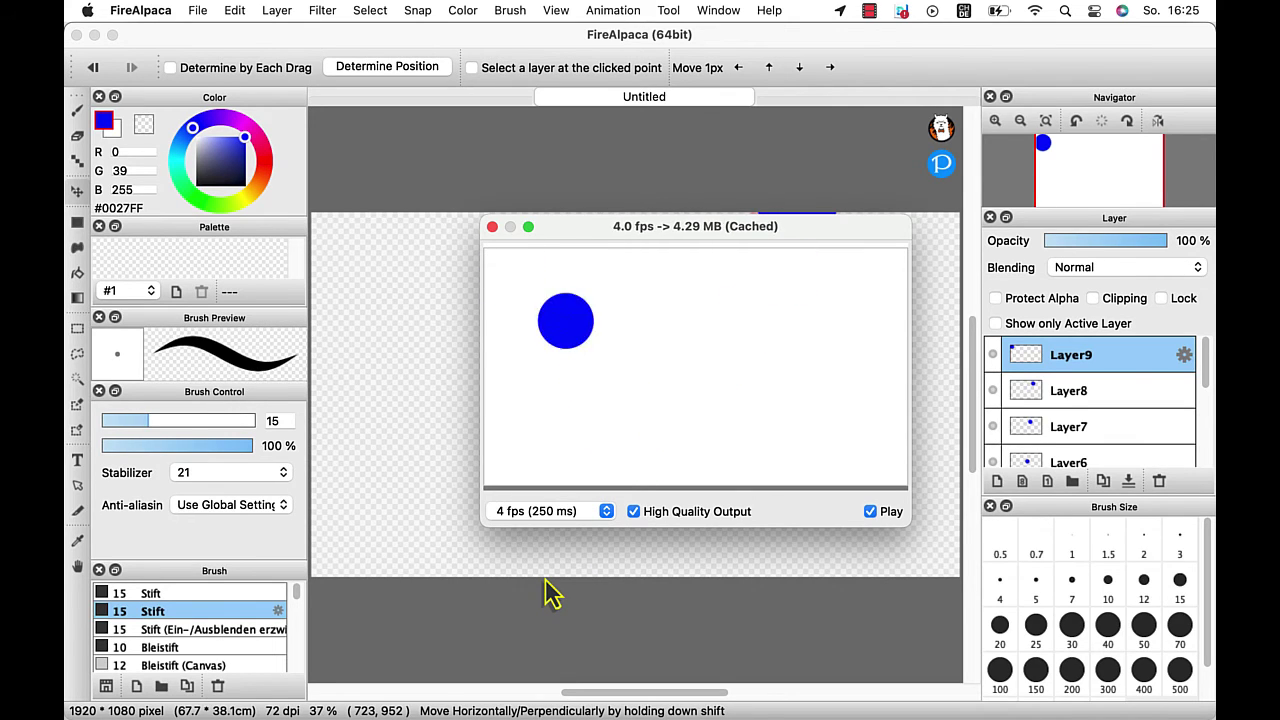
click(535, 520)
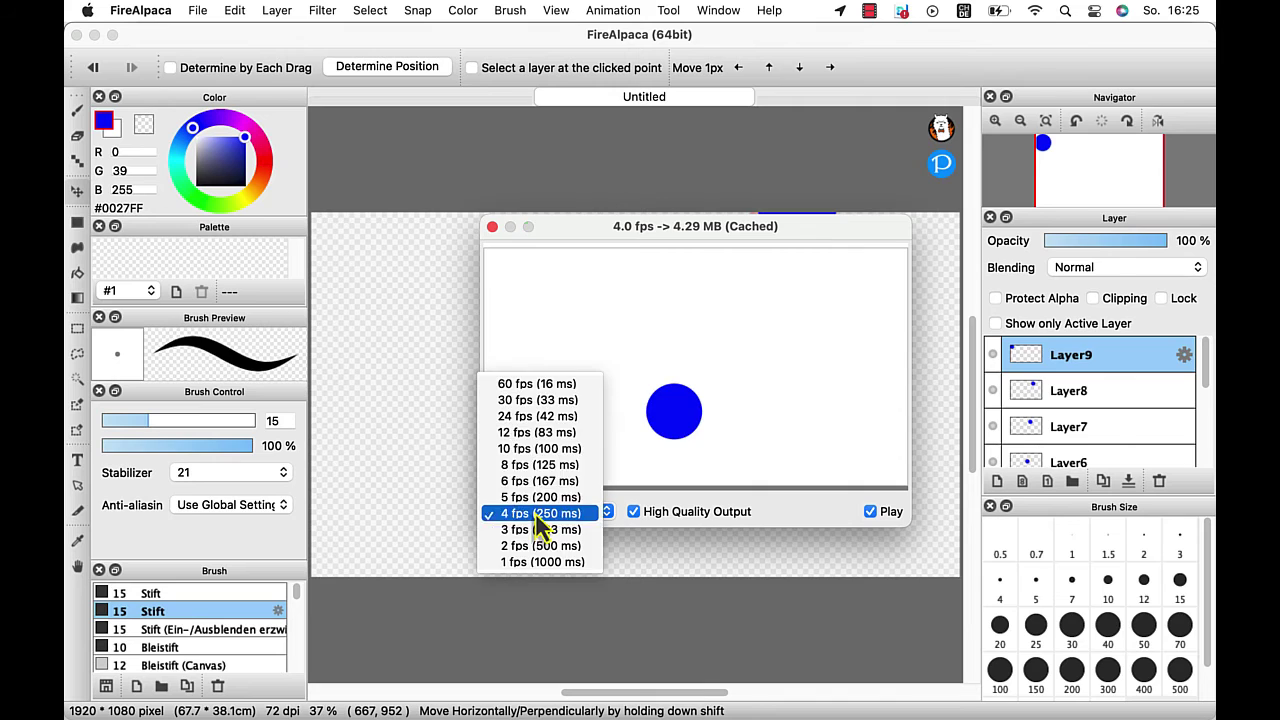
click(538, 452)
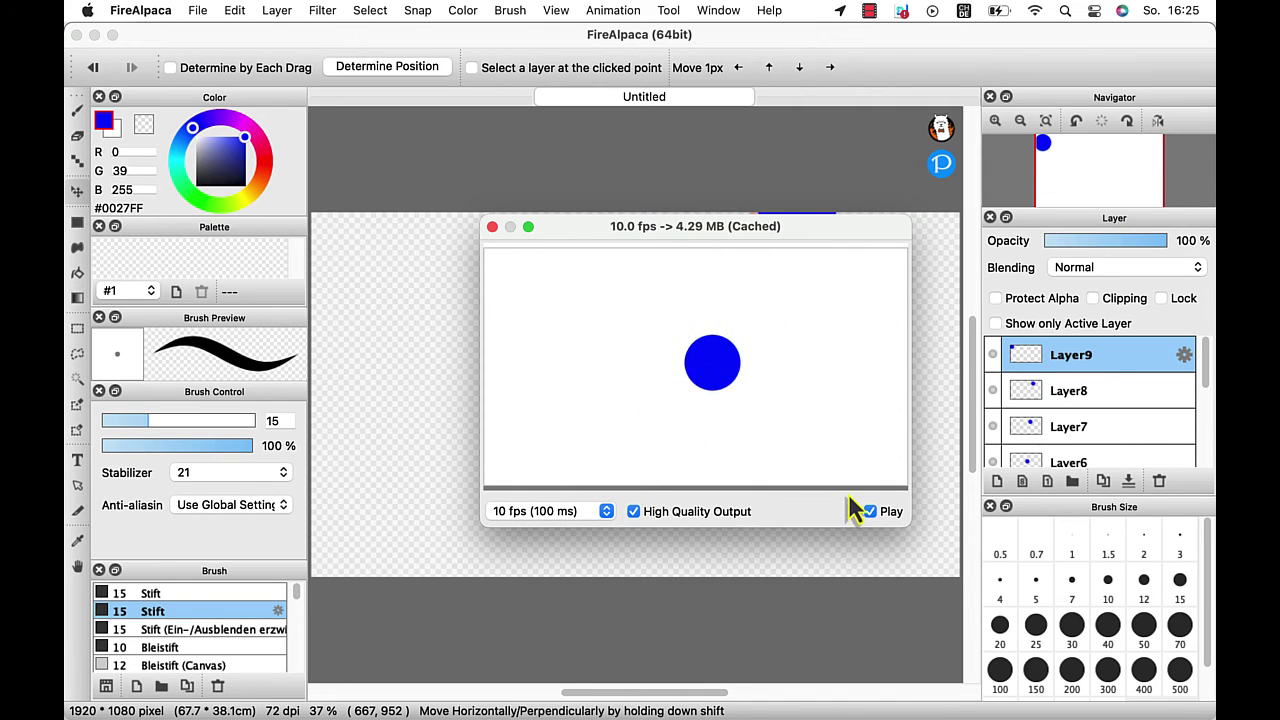
click(492, 227)
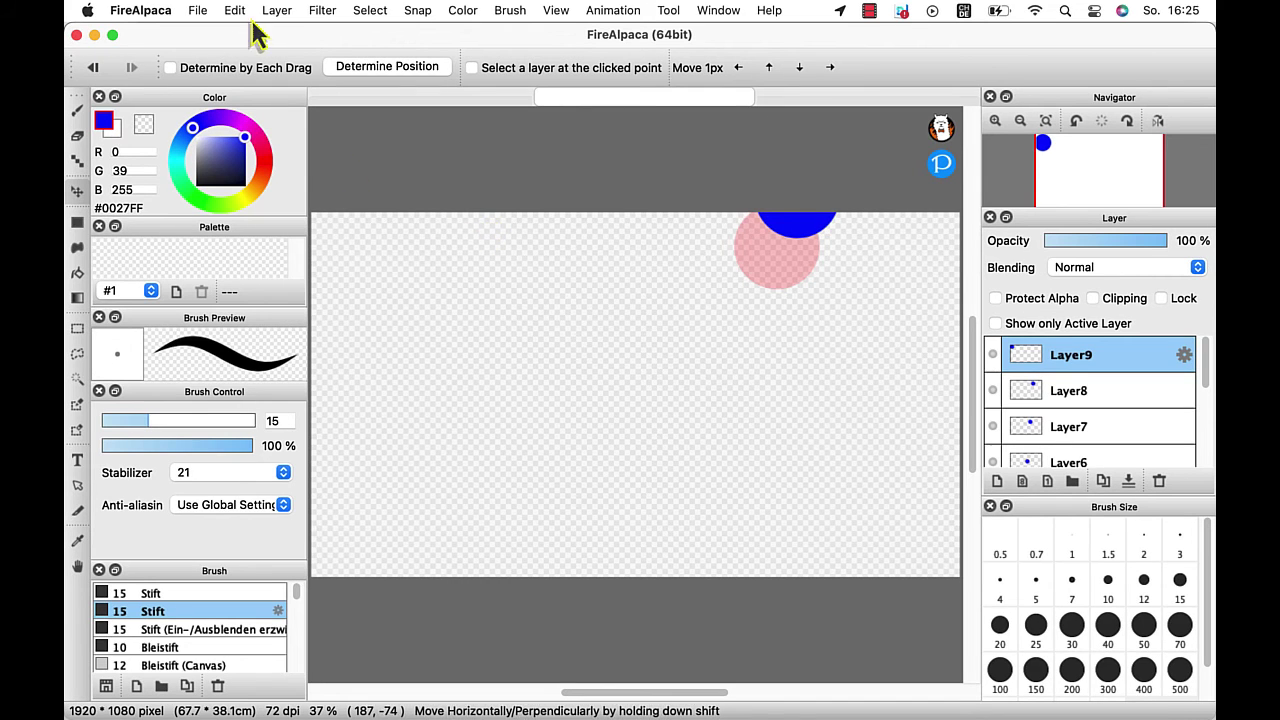
Export as Animated GIF into Desktop's 'how to animate in firealpaca' folder, naming it 'bouncing ball'
click(198, 11)
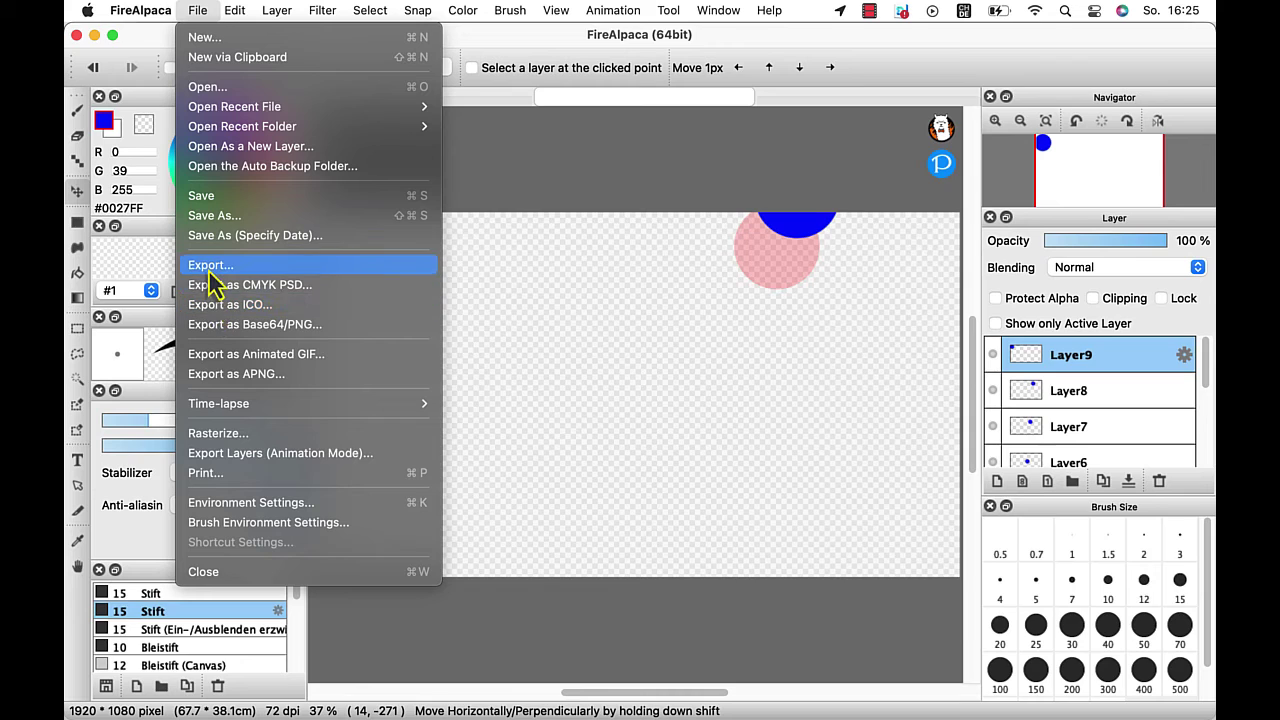
click(220, 356)
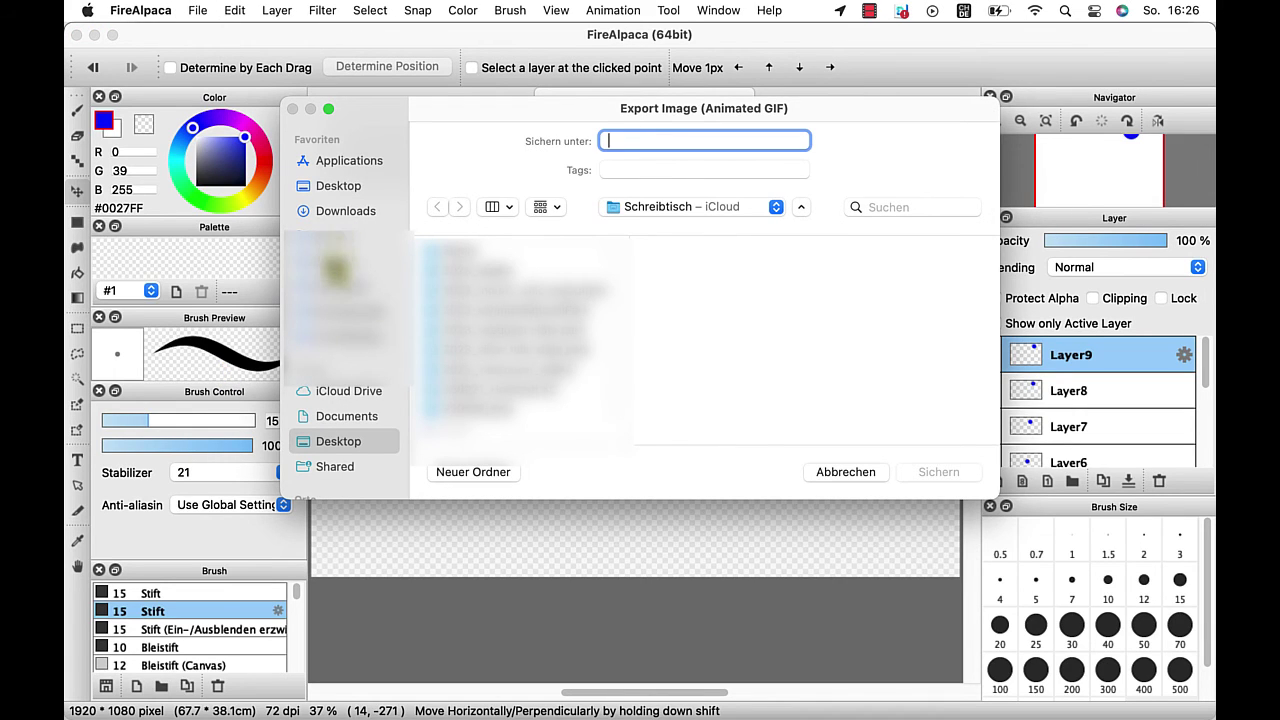
click(340, 190)
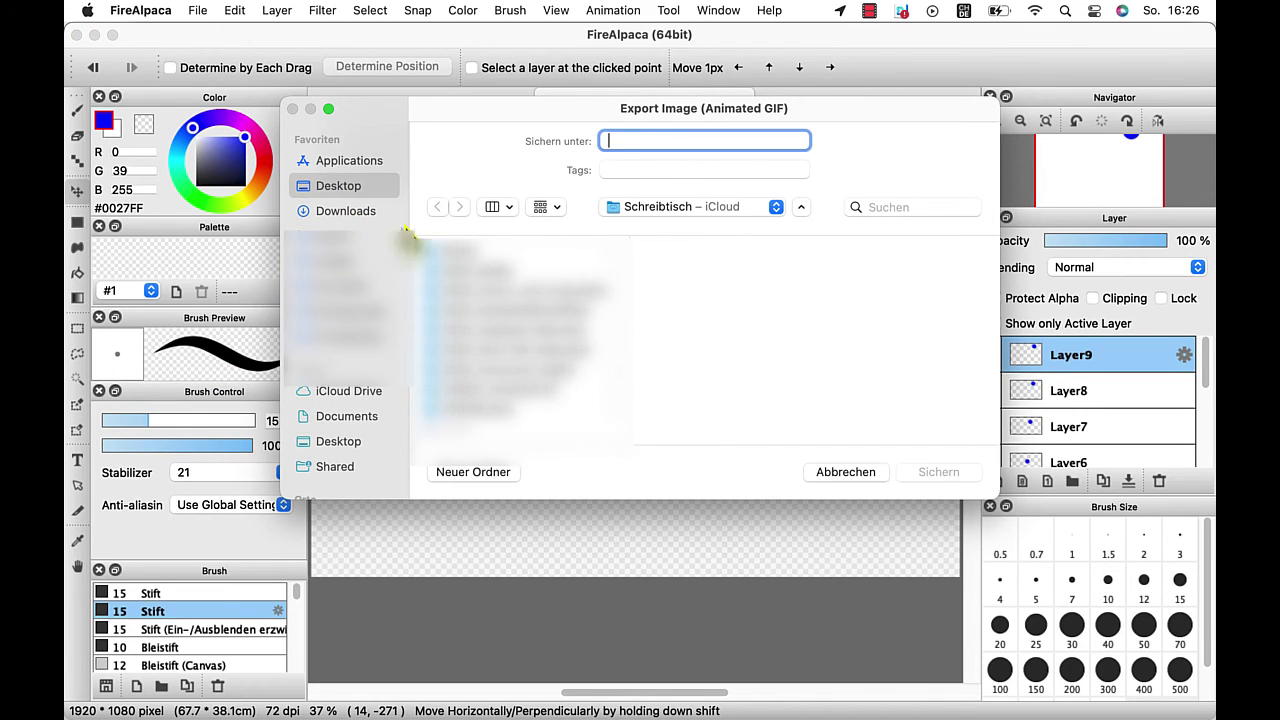
scroll(495, 418, up, 3)
click(480, 337)
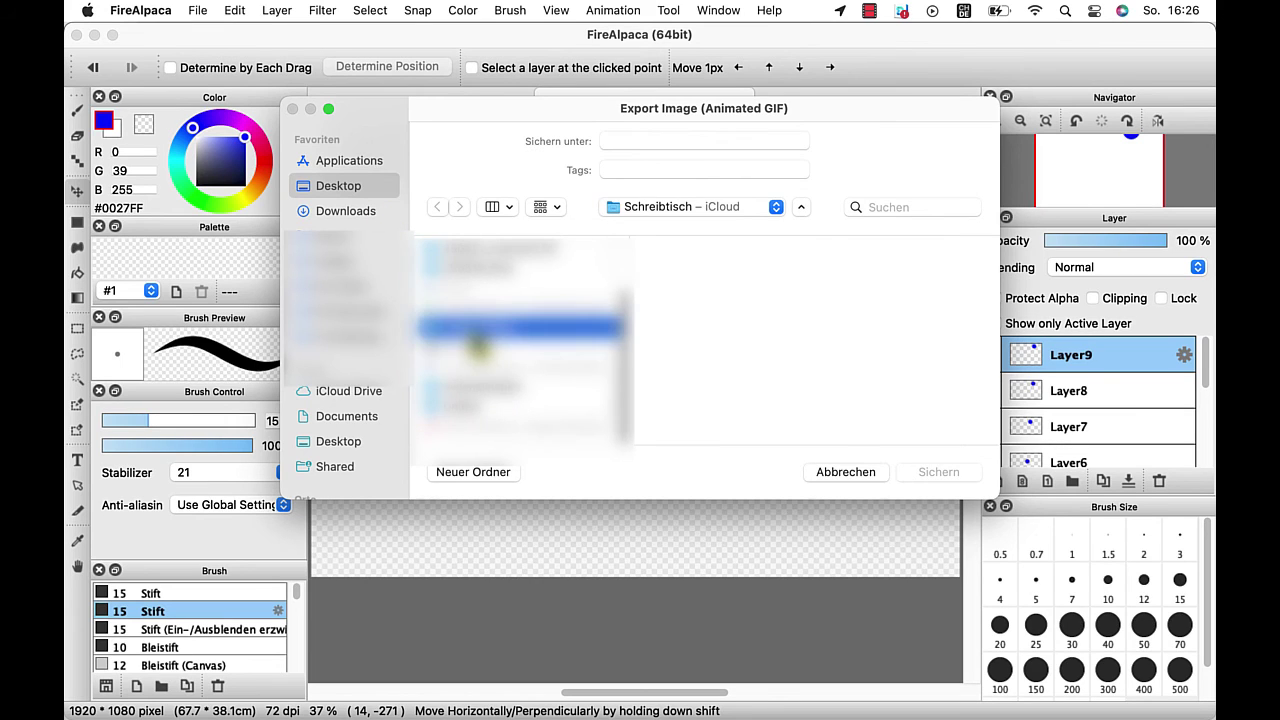
click(689, 251)
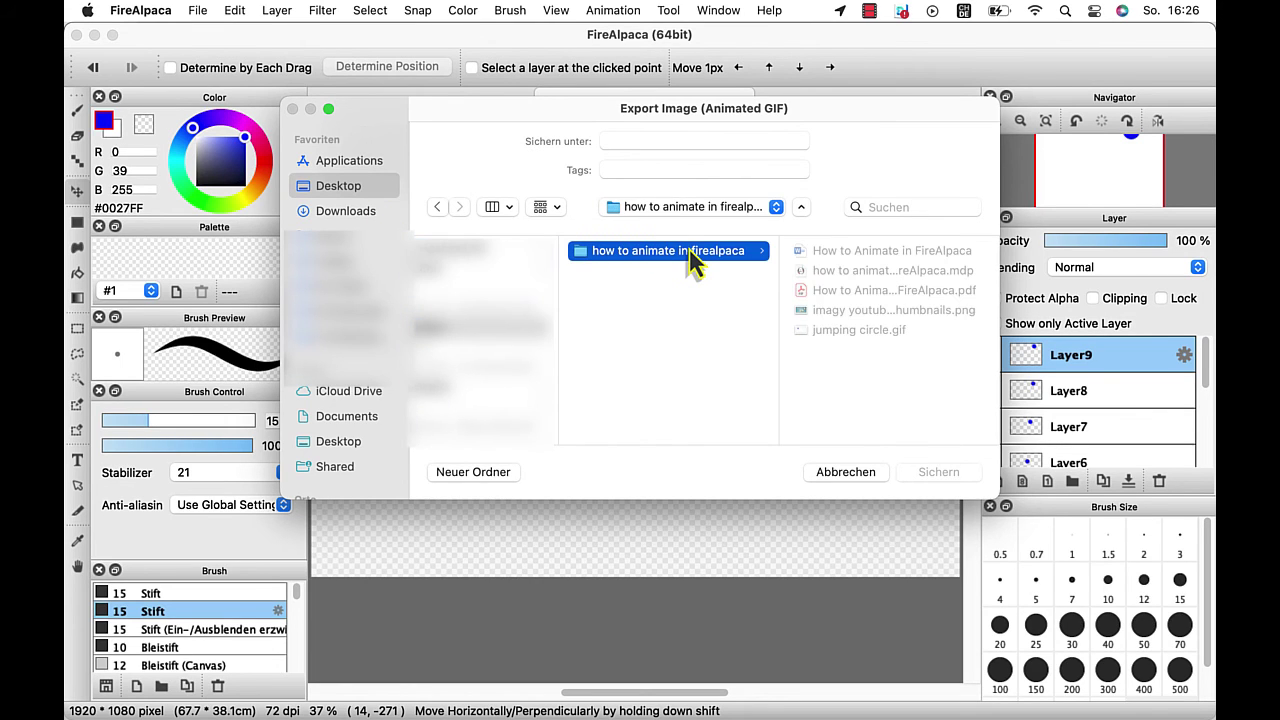
click(640, 140)
text(bouncing ball)
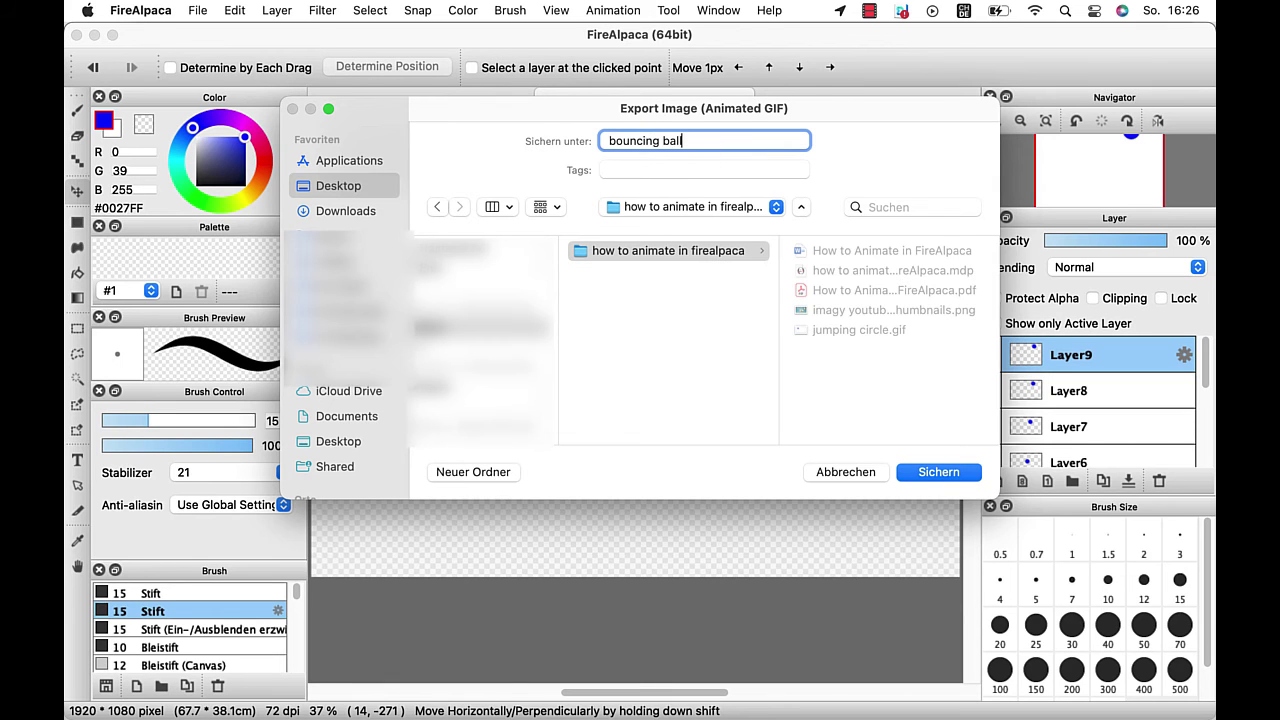
Save the GIF, set it to 12 fps with Infinite Loop on, and confirm the export
click(945, 471)
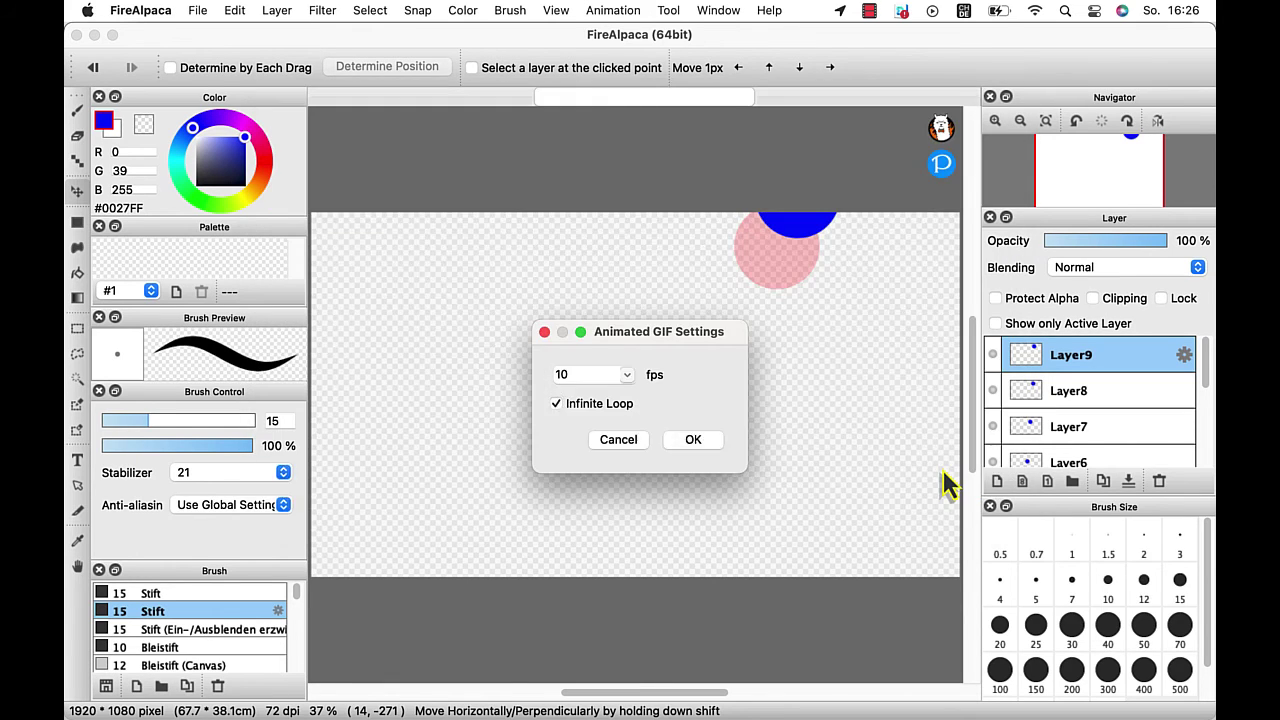
click(627, 375)
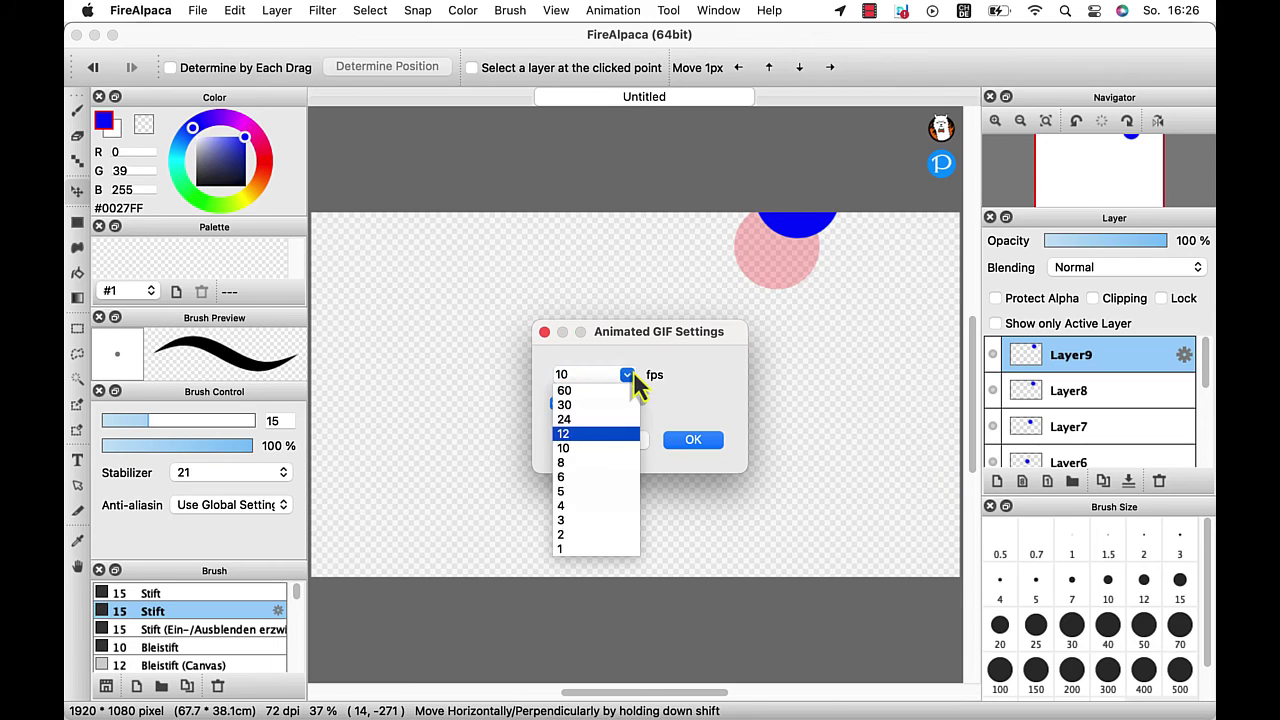
click(584, 434)
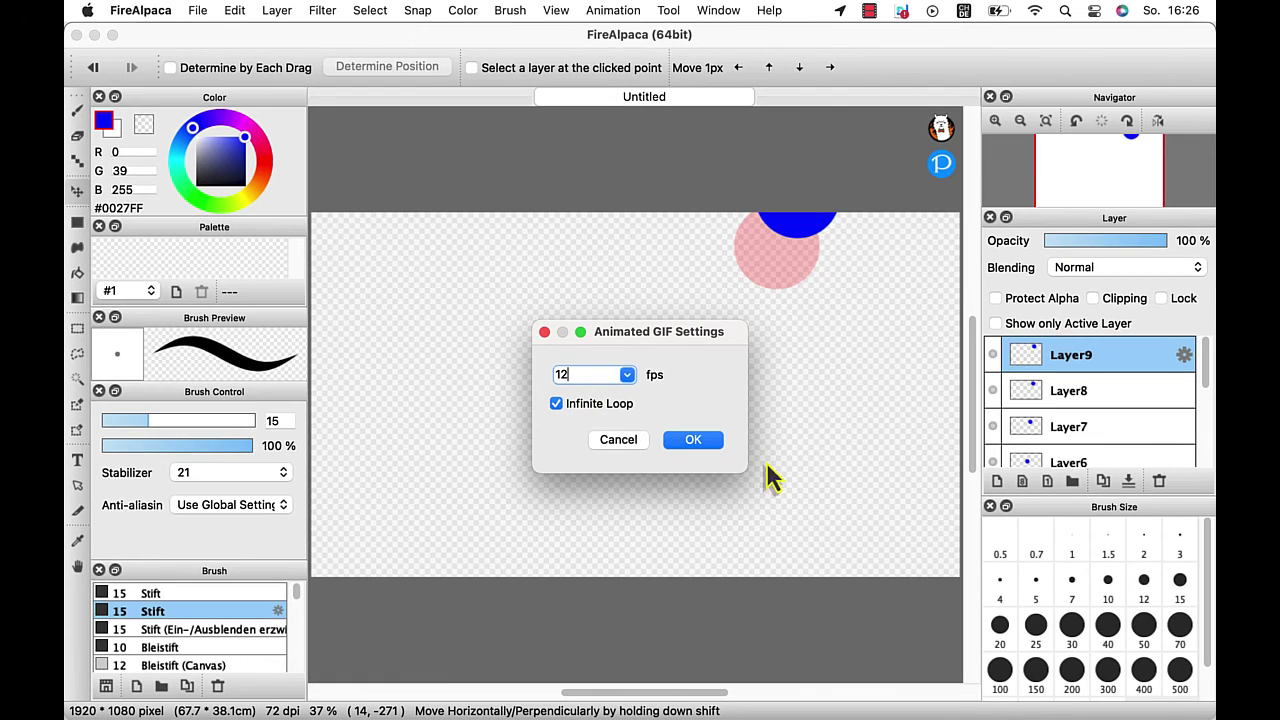
click(706, 444)
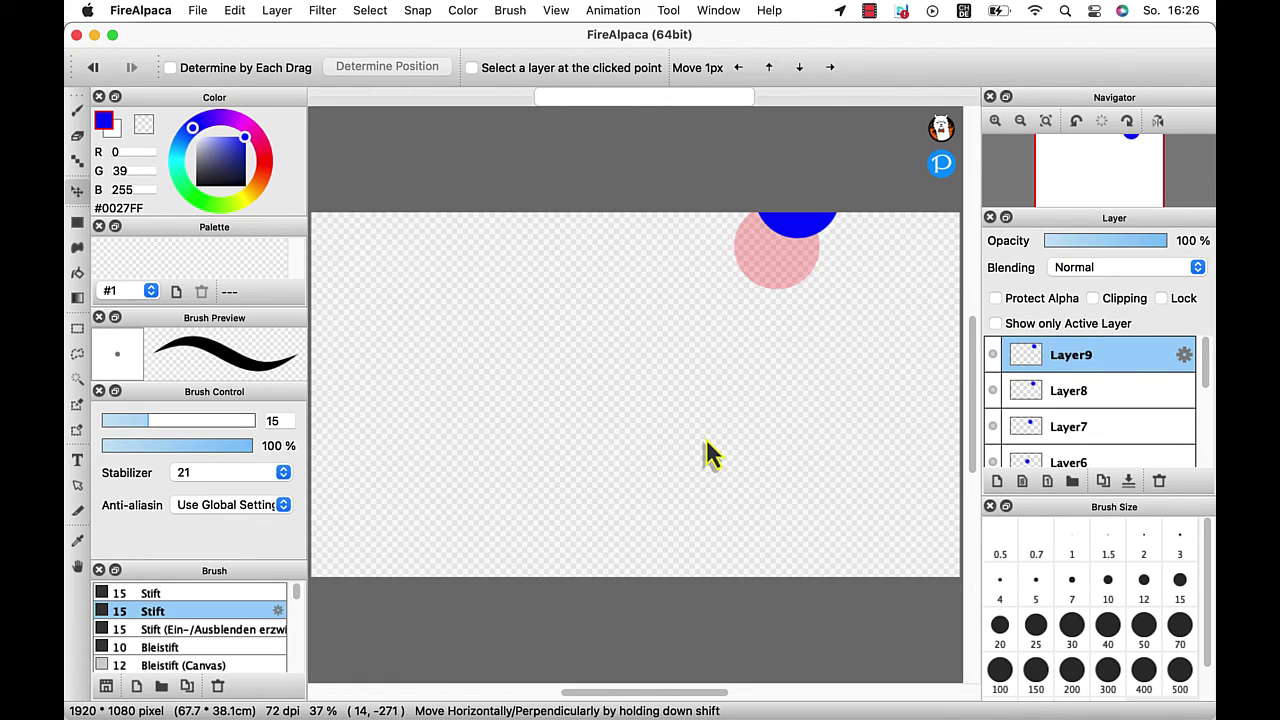
Preview bouncing ball.gif with Quick Look in Finder, then close it and return to FireAlpaca
key(ctrl+Up)
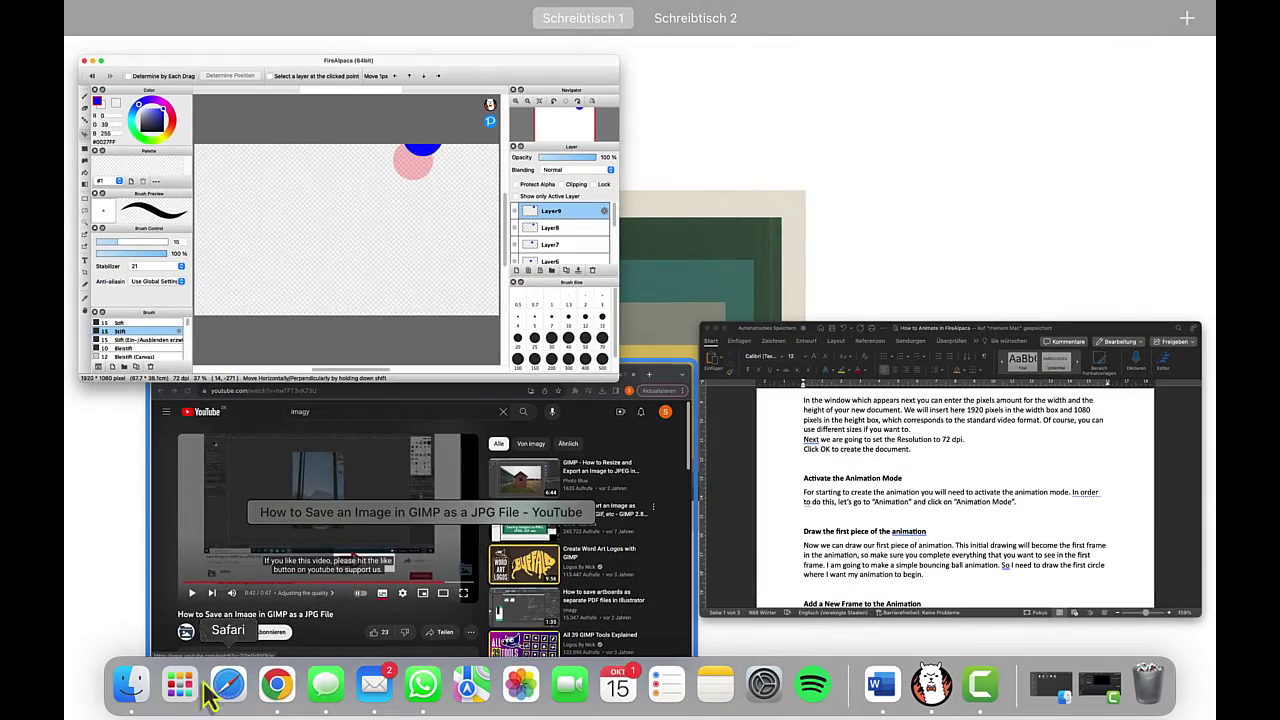
click(131, 684)
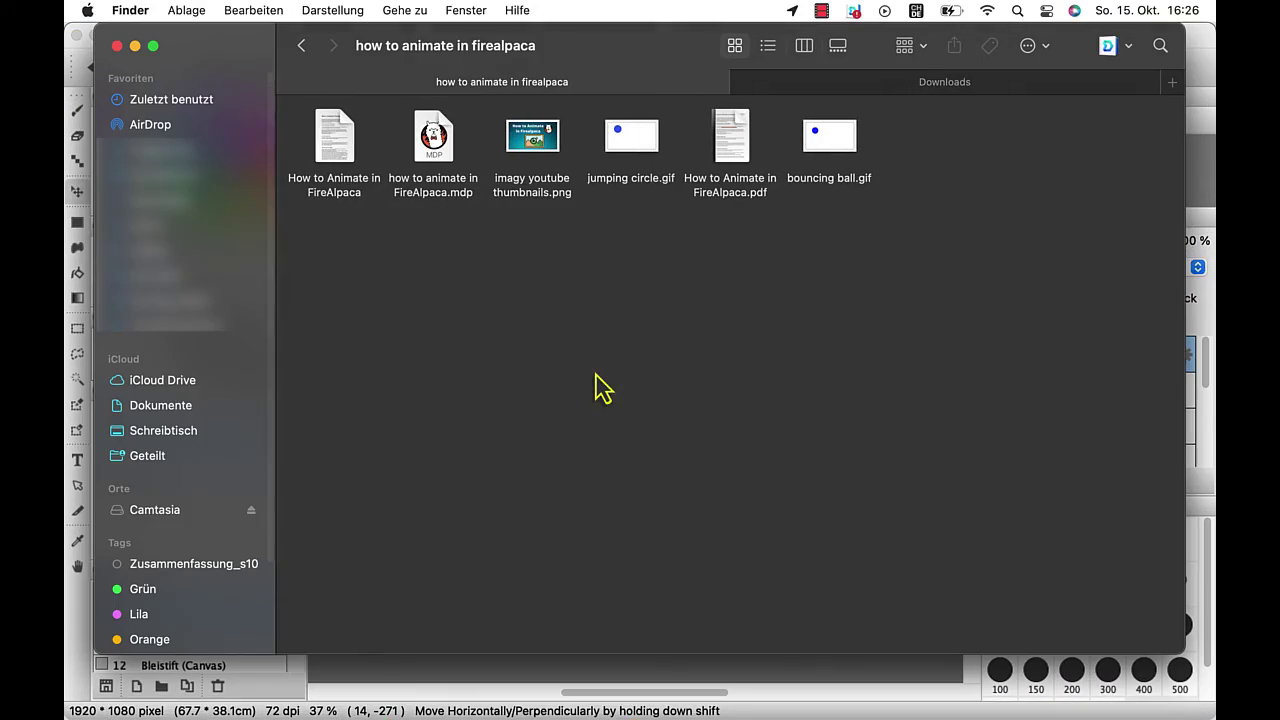
click(830, 155)
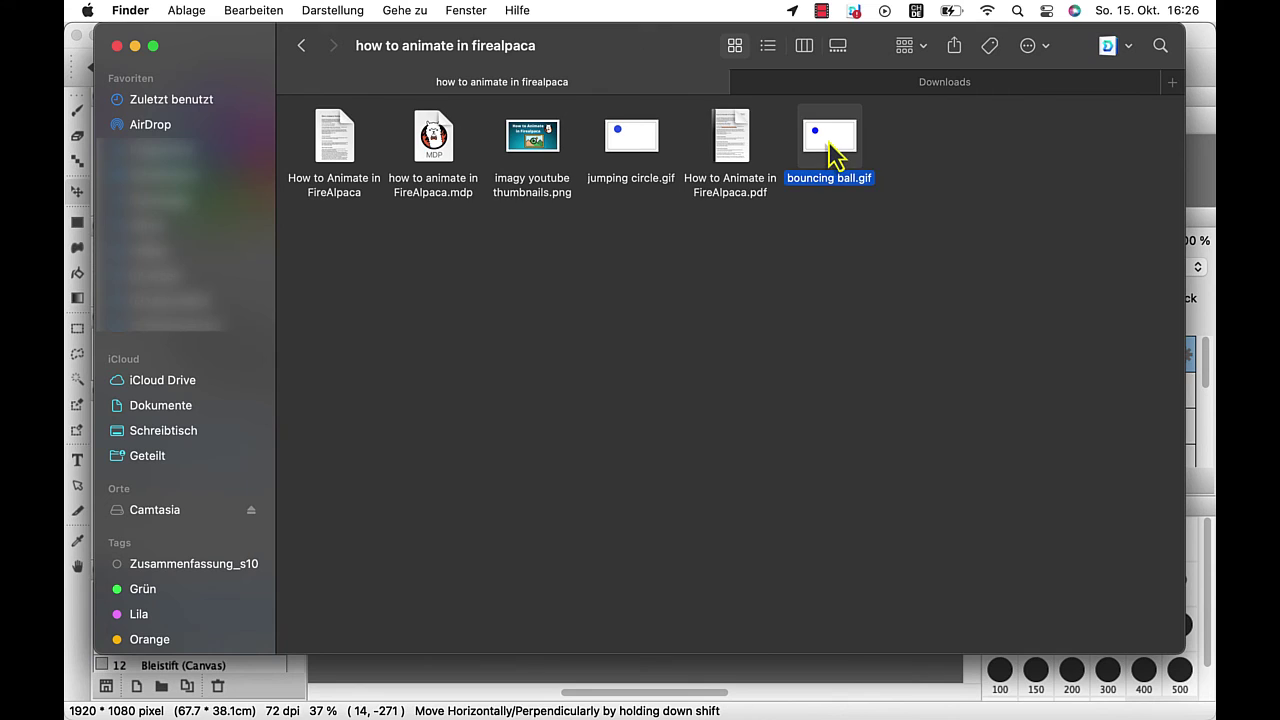
key(space)
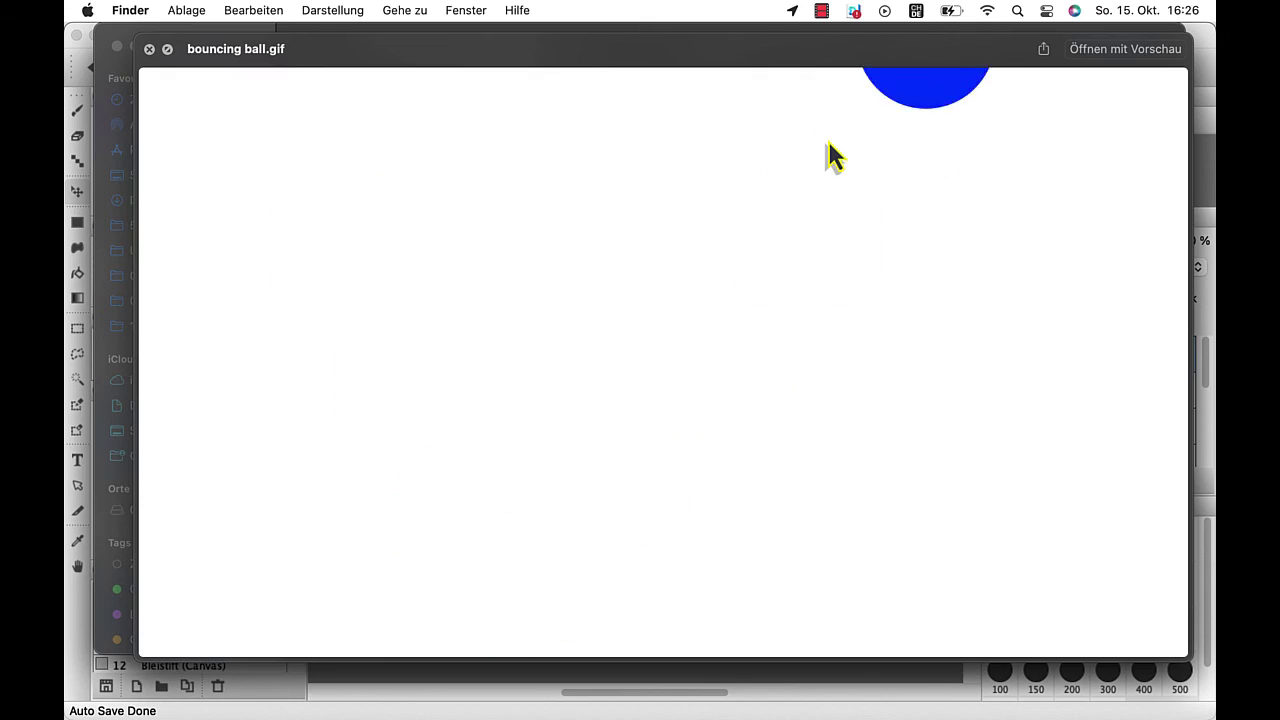
key(space)
key(ctrl+Up)
click(756, 250)
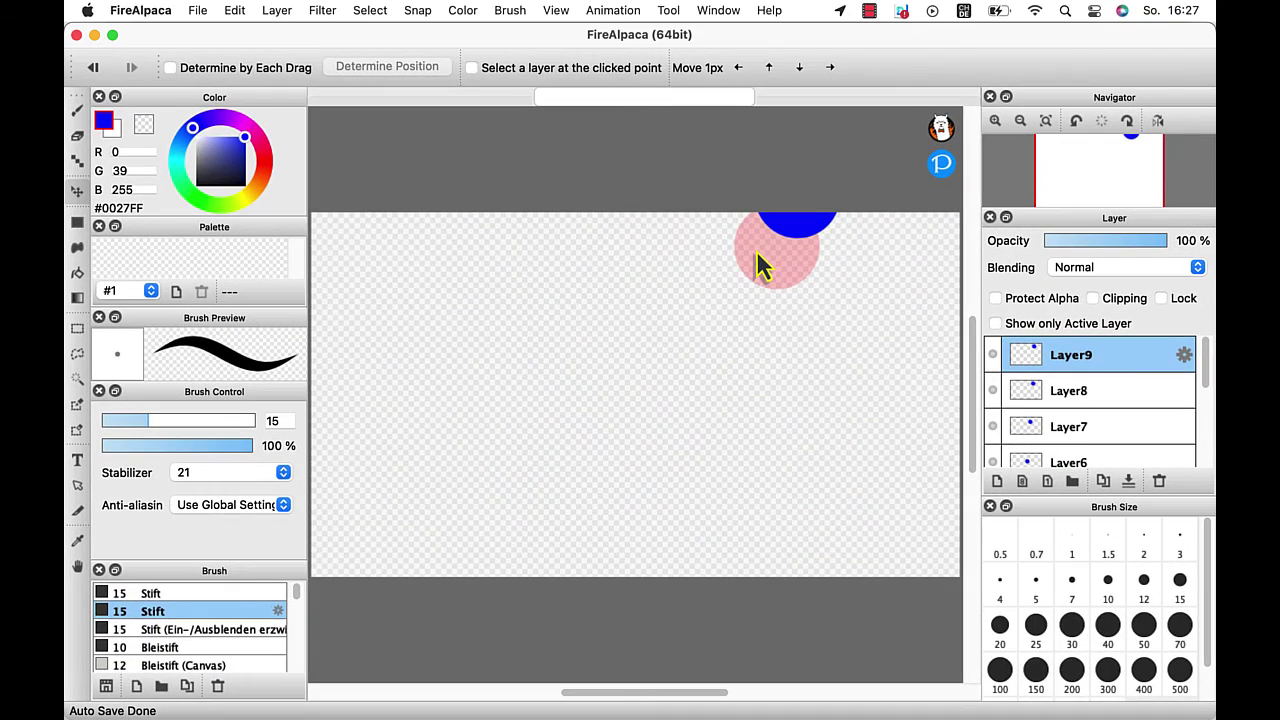